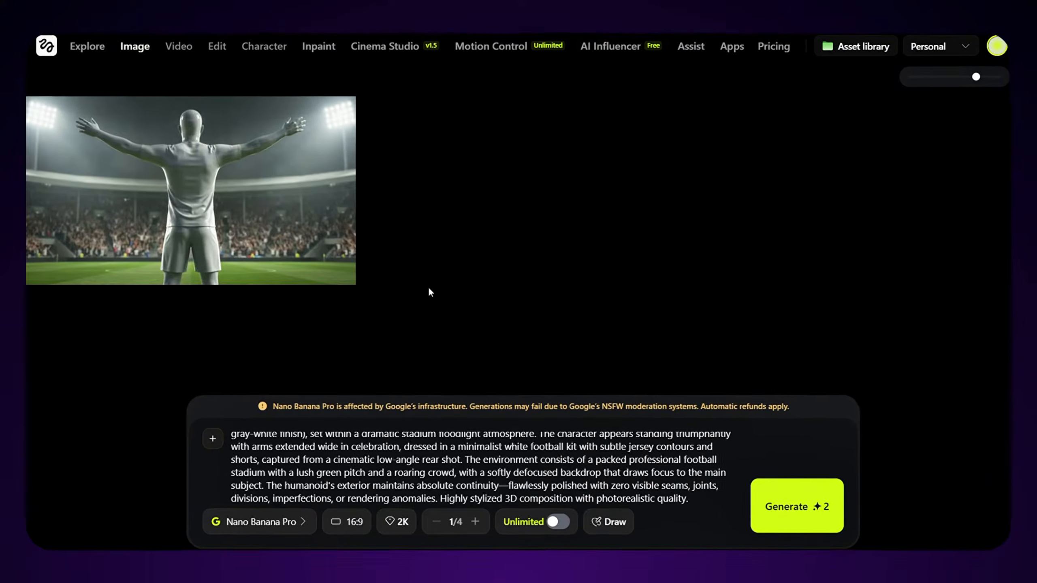
- View the generated stadium humanoid image full size and close it
mouse_move(231, 203)
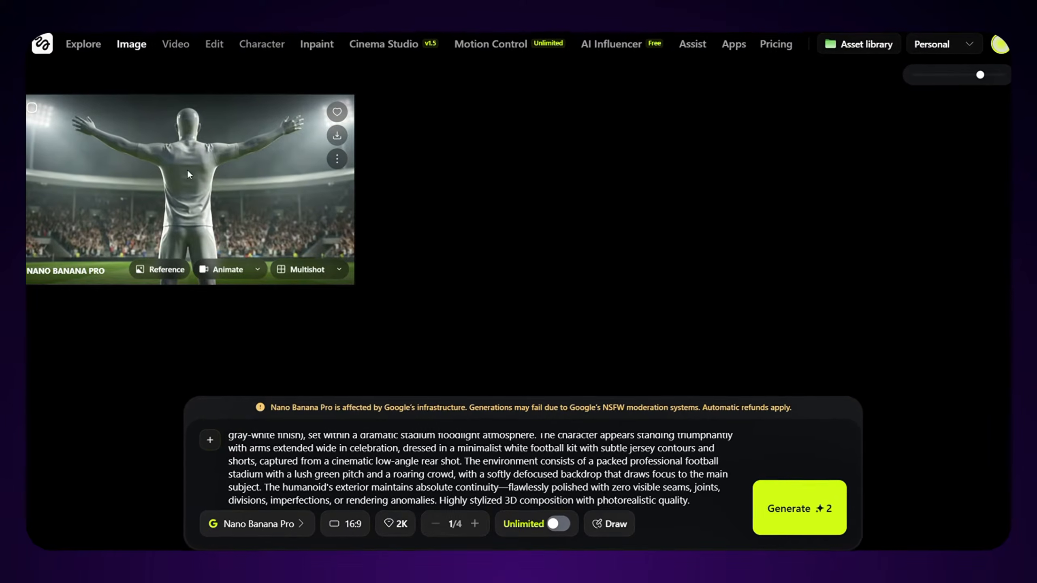
left_click(189, 173)
left_click(443, 271)
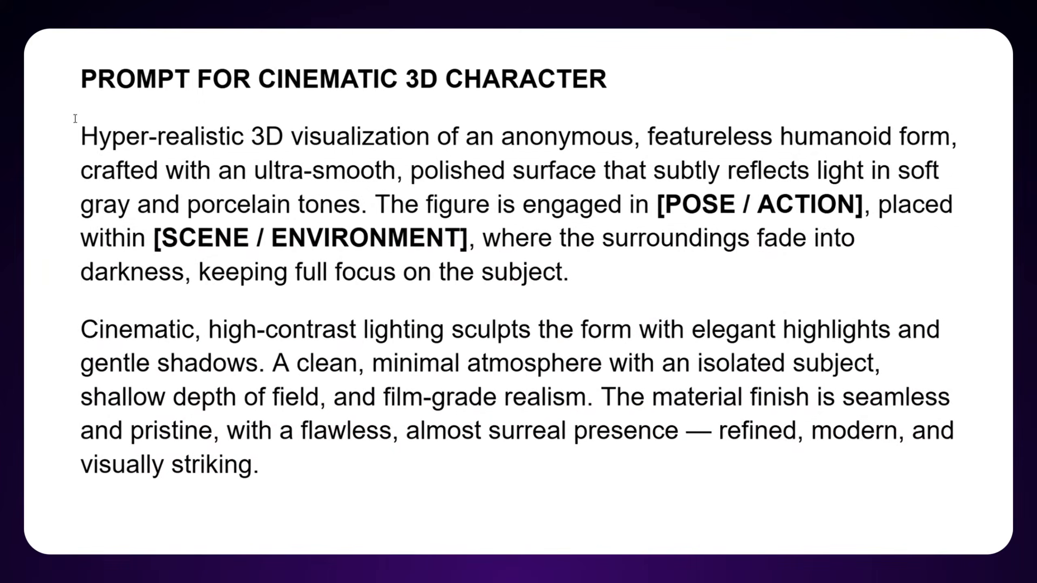
- Copy the cinematic 3D character prompt into the image prompt, replacing the pose and scene placeholders with a pull-up bar grip and a modern dark gym
left_click_drag(83, 137, 262, 500)
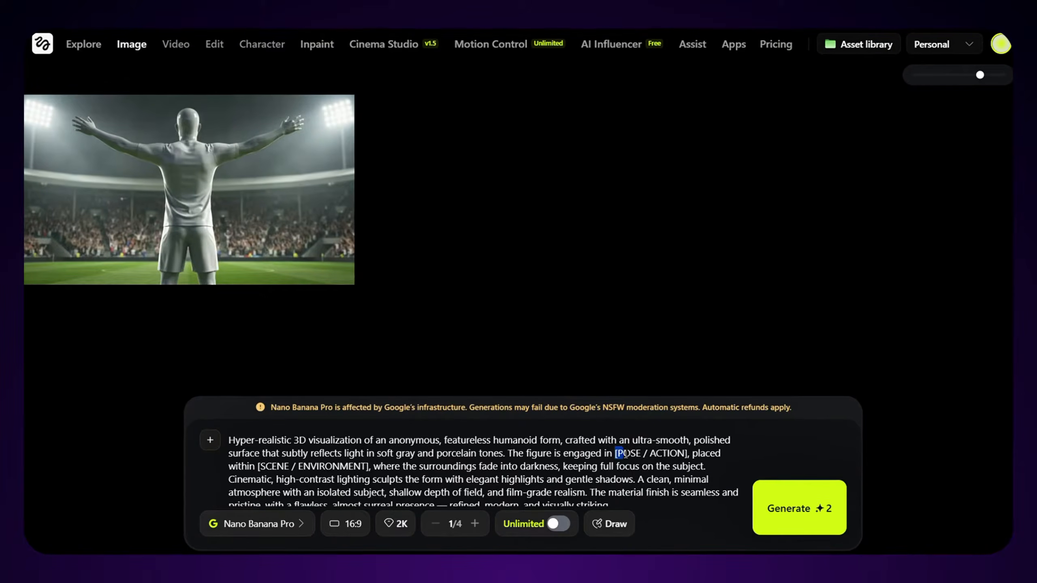
left_click_drag(659, 454, 688, 453)
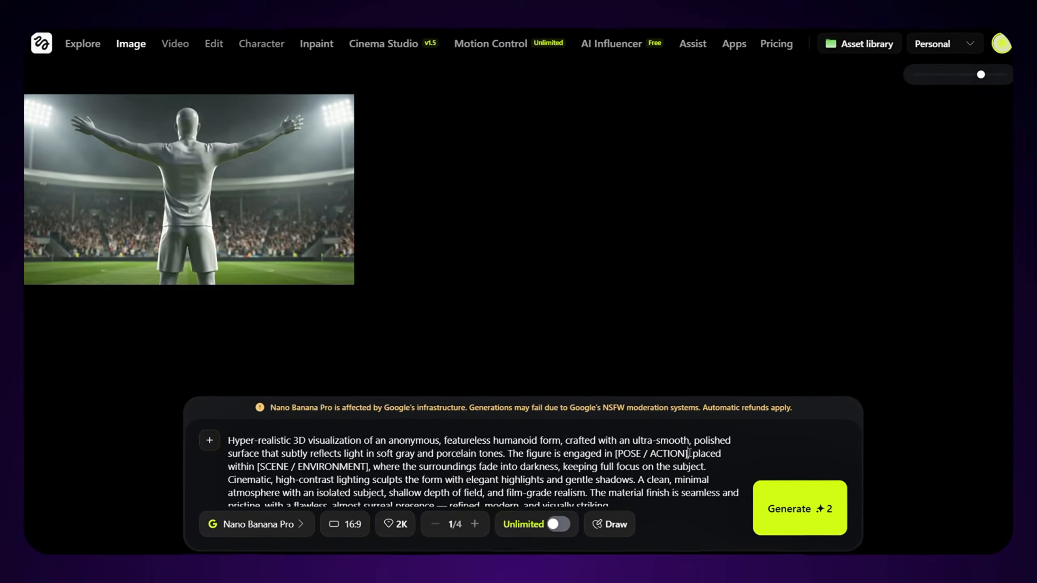
left_click_drag(567, 466, 379, 489)
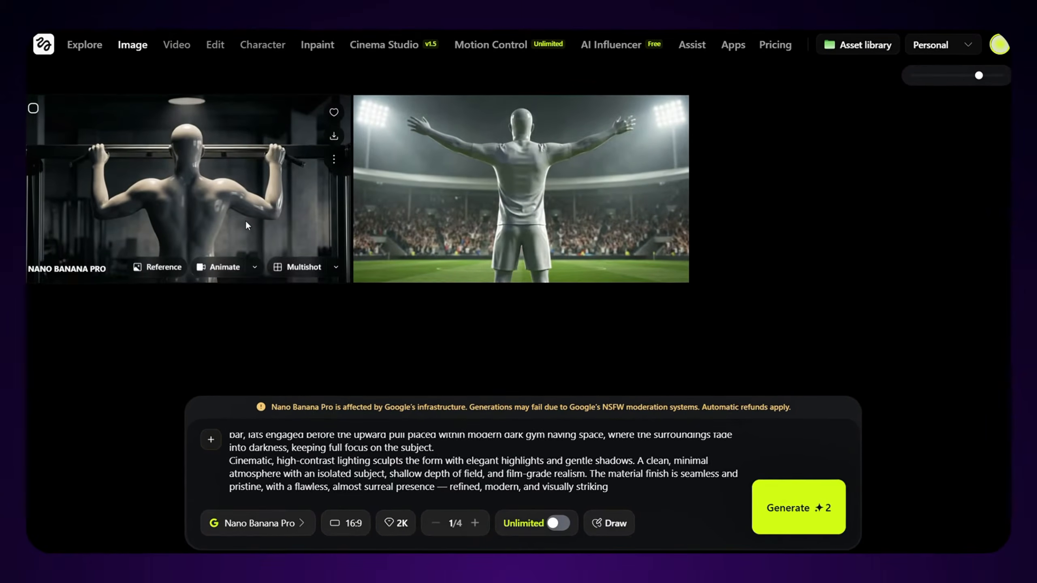
- Open the generated gym pull-up image at full size to examine it
left_click(247, 199)
left_click(474, 162)
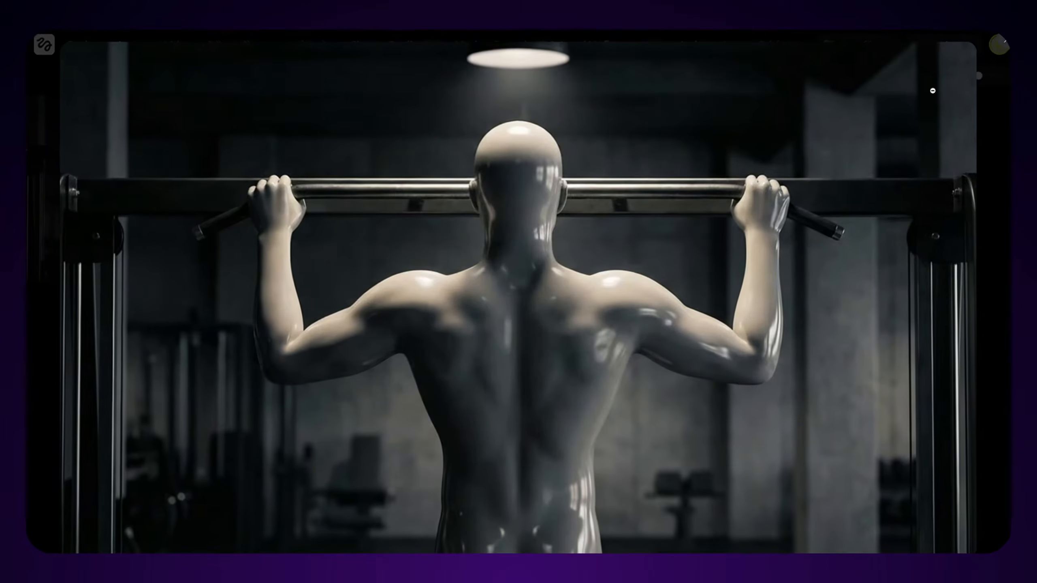
left_click(626, 190)
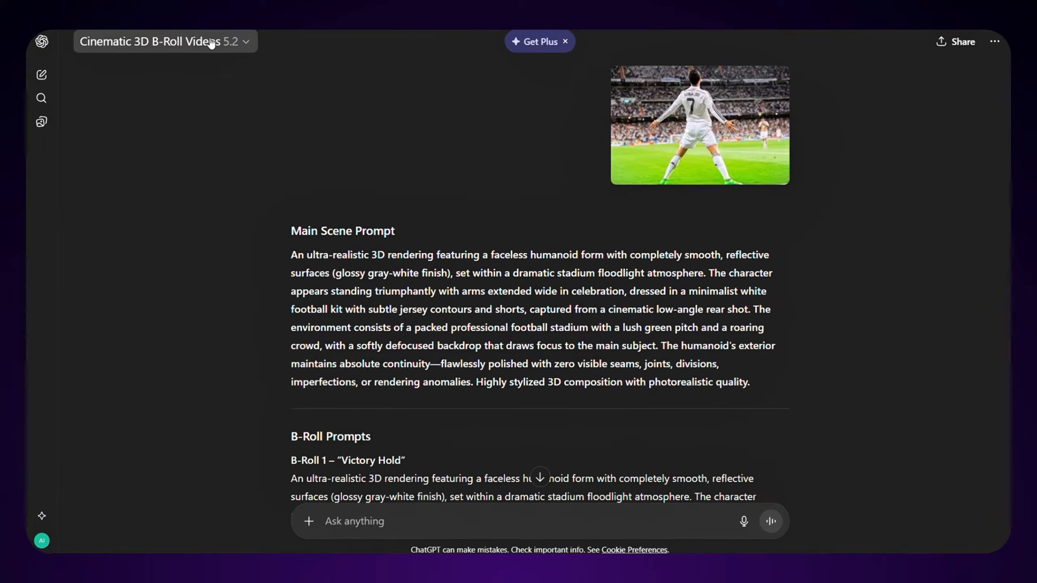
- Switch to ChatGPT, start a new Cinematic 3D B-Roll Videos chat and attach the downloaded pull-up image
left_click(211, 42)
left_click(122, 70)
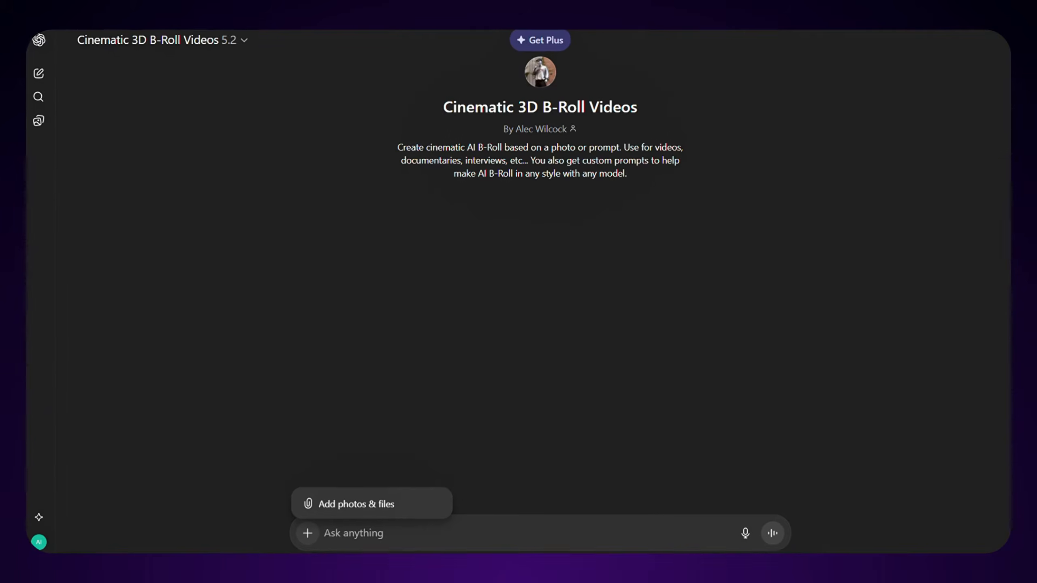
left_click(322, 502)
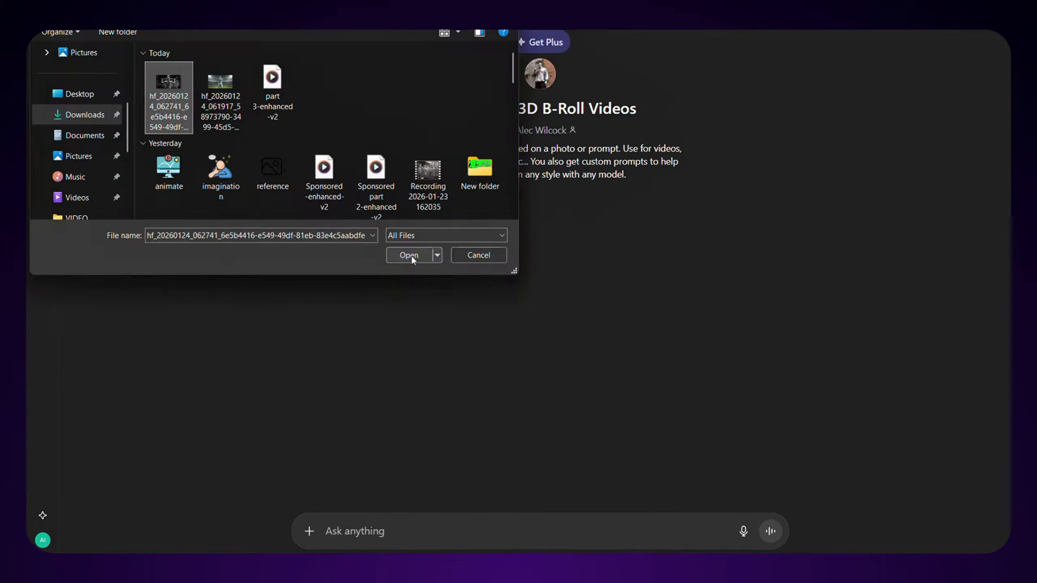
left_click(410, 256)
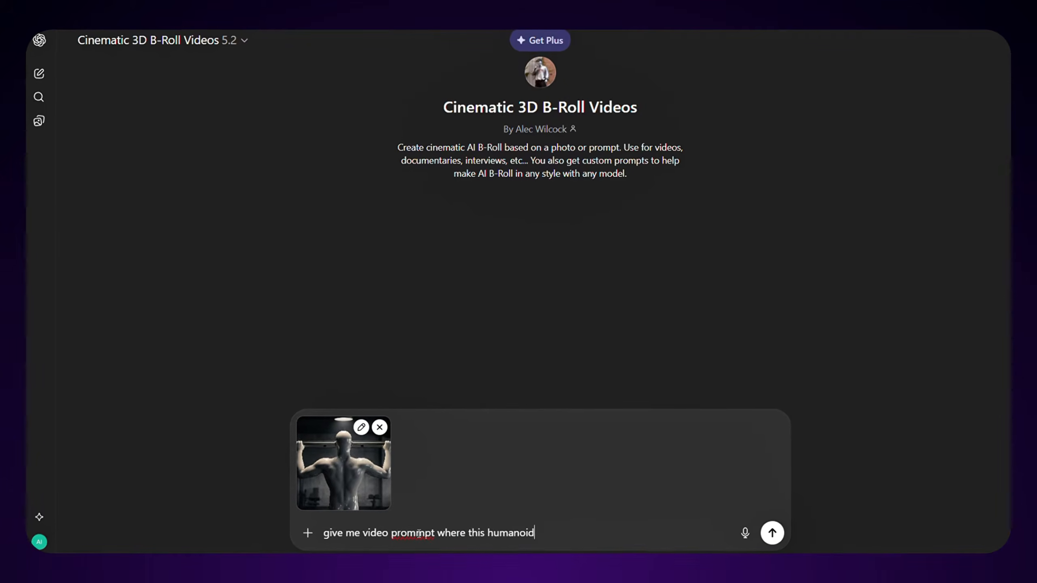
- Ask for a video prompt where this humanoid is doing a pullup, and copy the text of the video prompt
type("up")
key("Return")
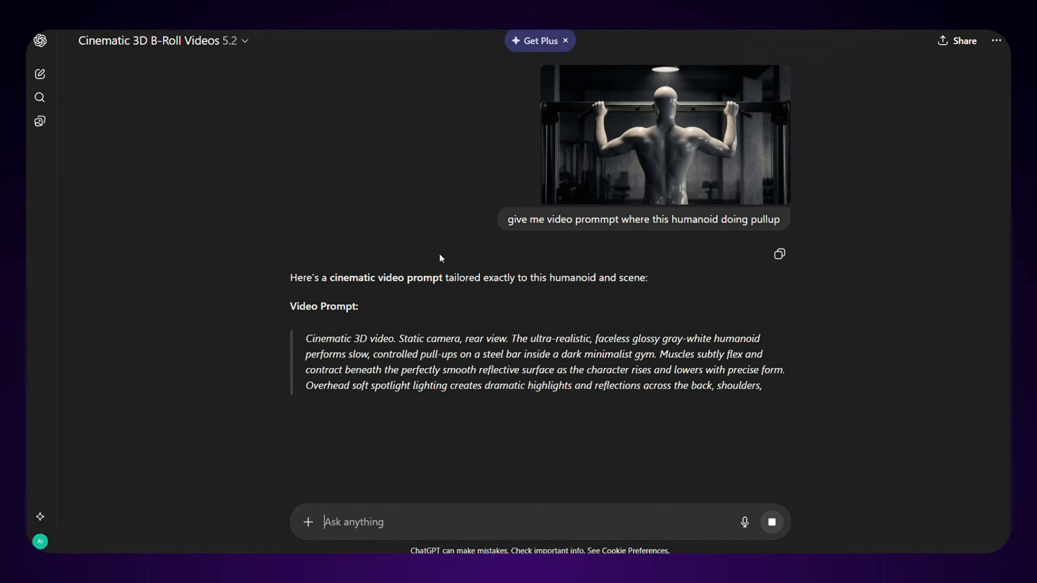
left_click_drag(306, 337, 676, 420)
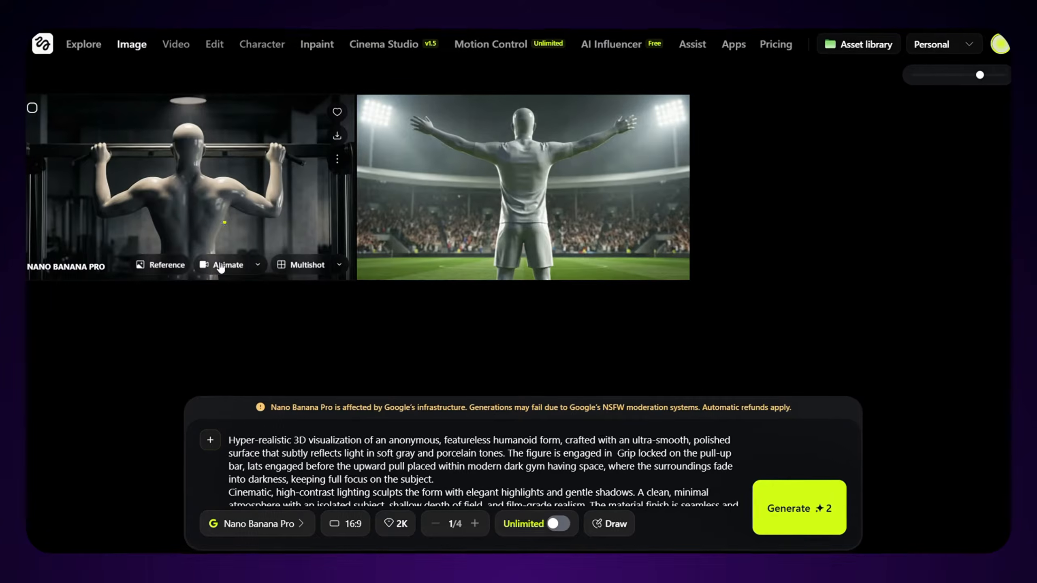
- Back in Higgsfield, send the pull-up image to animation and paste the copied video prompt
left_click(216, 266)
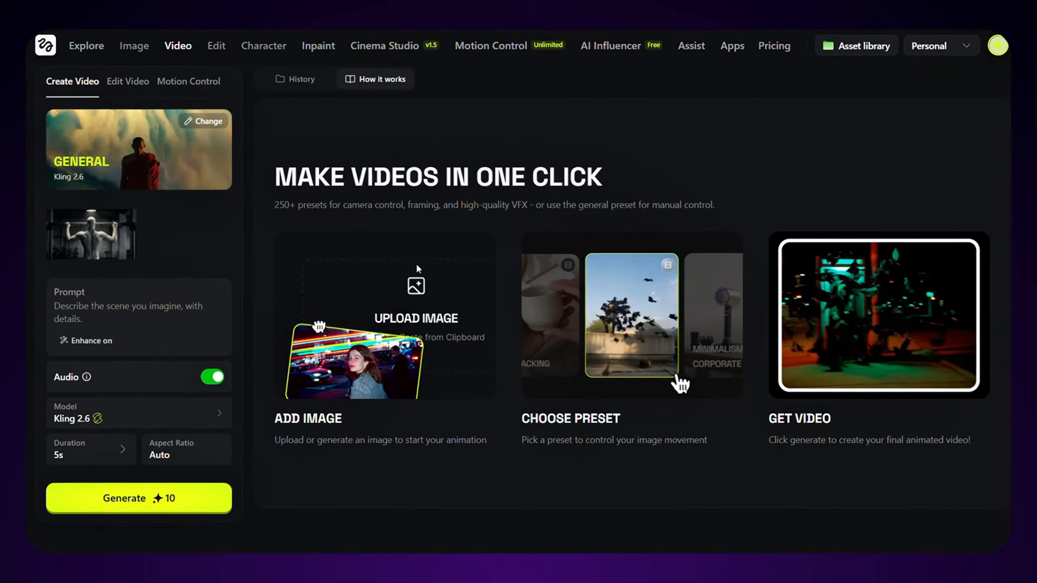
left_click(116, 306)
key("ctrl+v")
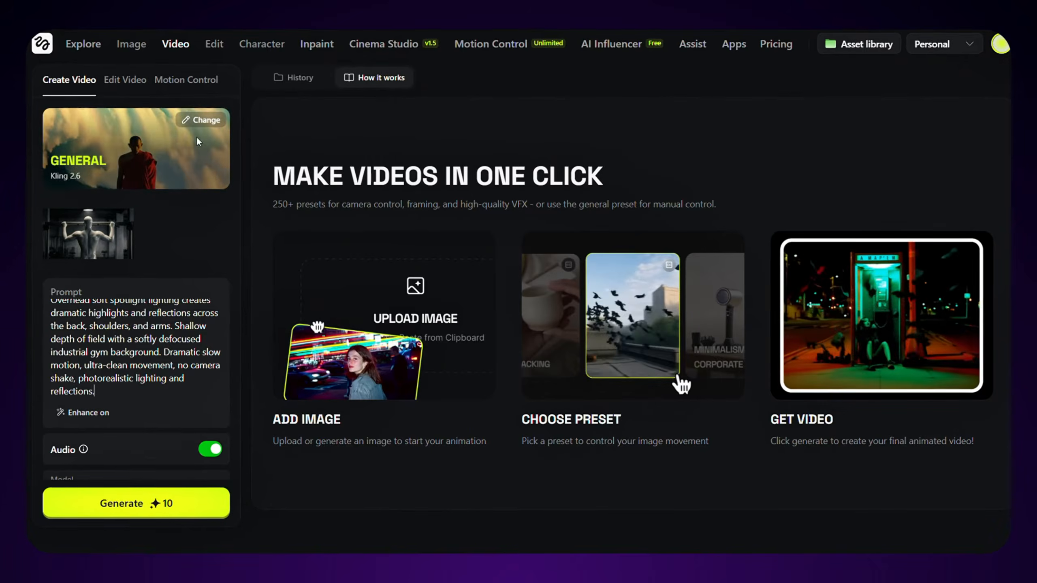
- Turn audio off, set the duration to 5s and generate the pull-up video with Kling 2.6
left_click(201, 119)
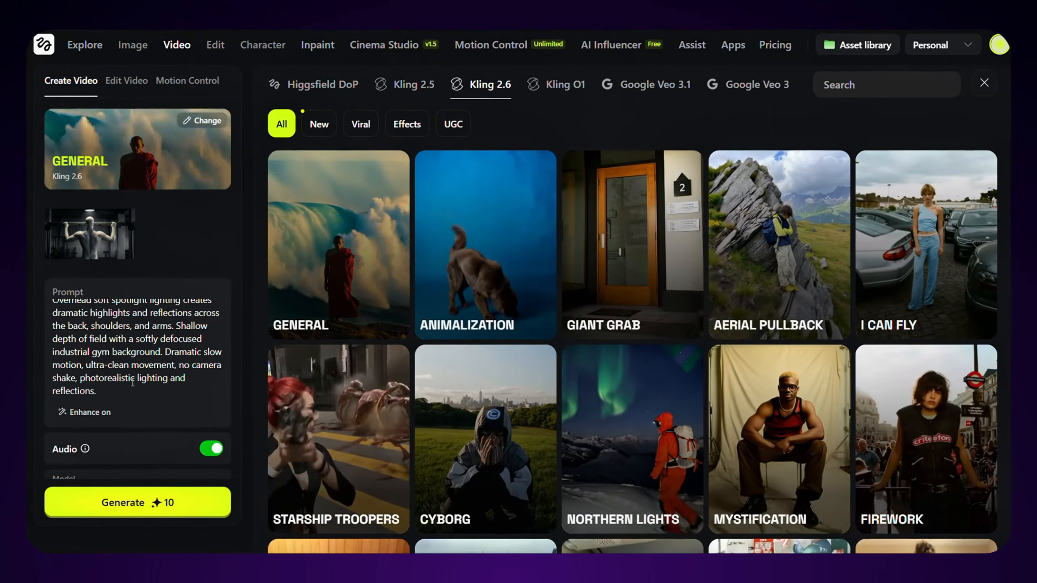
scroll(137, 439, "down", 2)
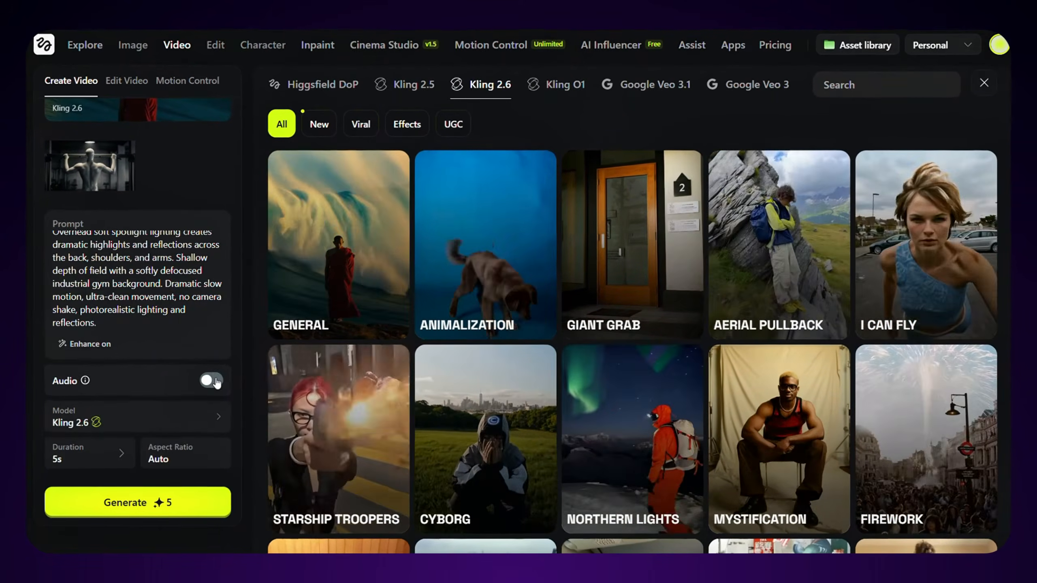
left_click(211, 381)
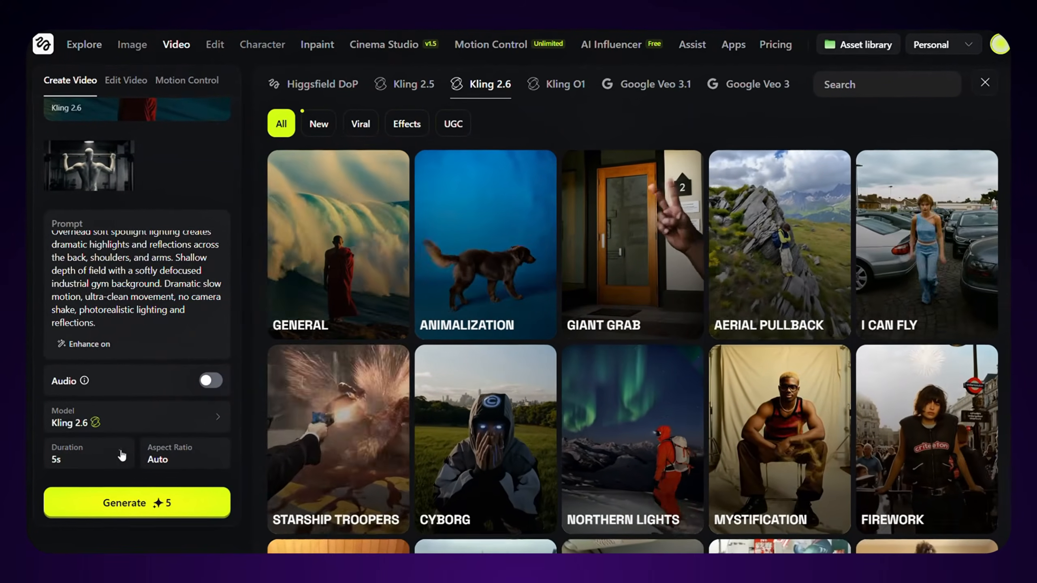
left_click(106, 453)
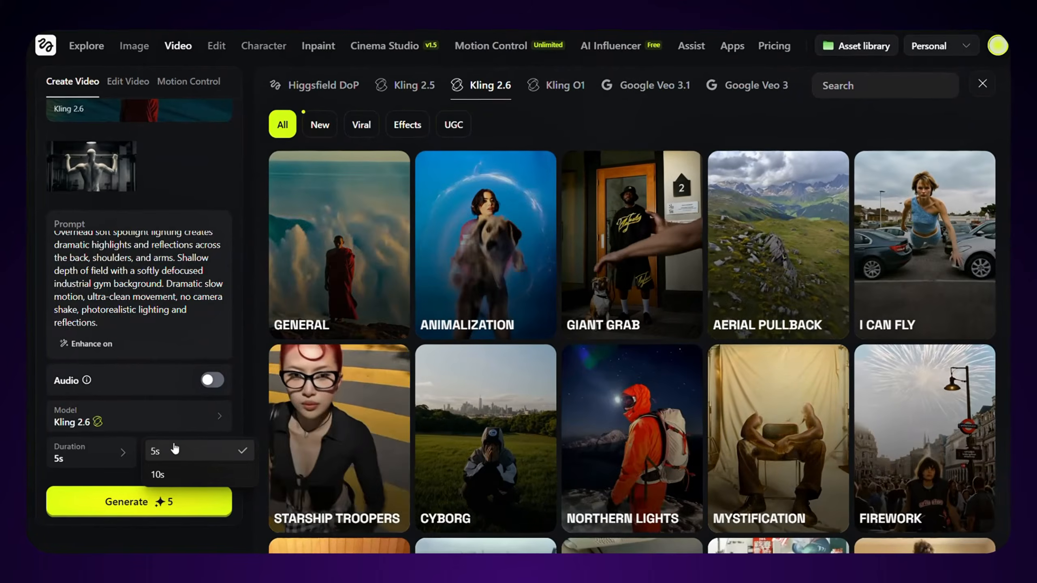
left_click(173, 451)
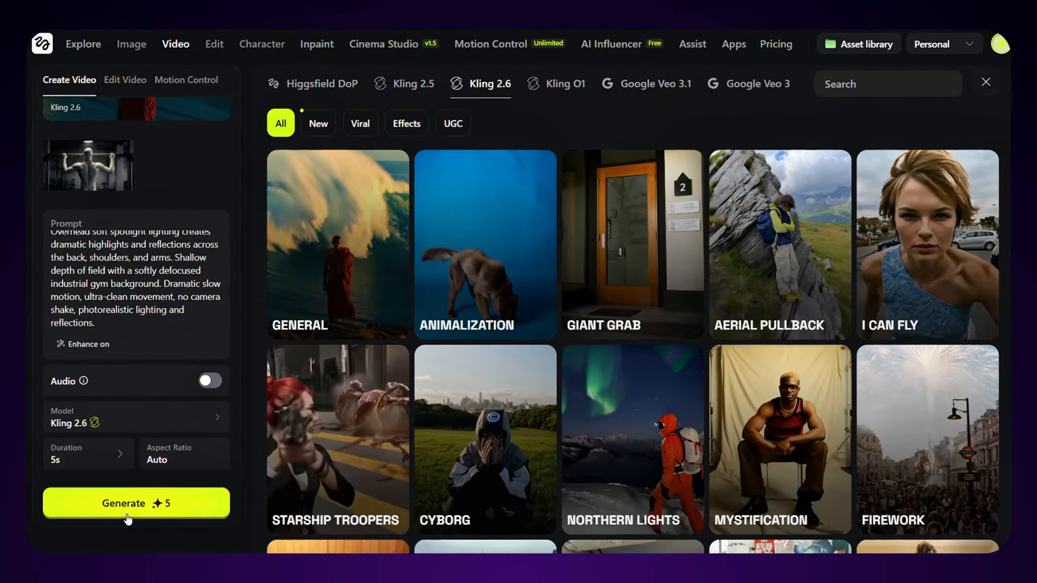
left_click(155, 500)
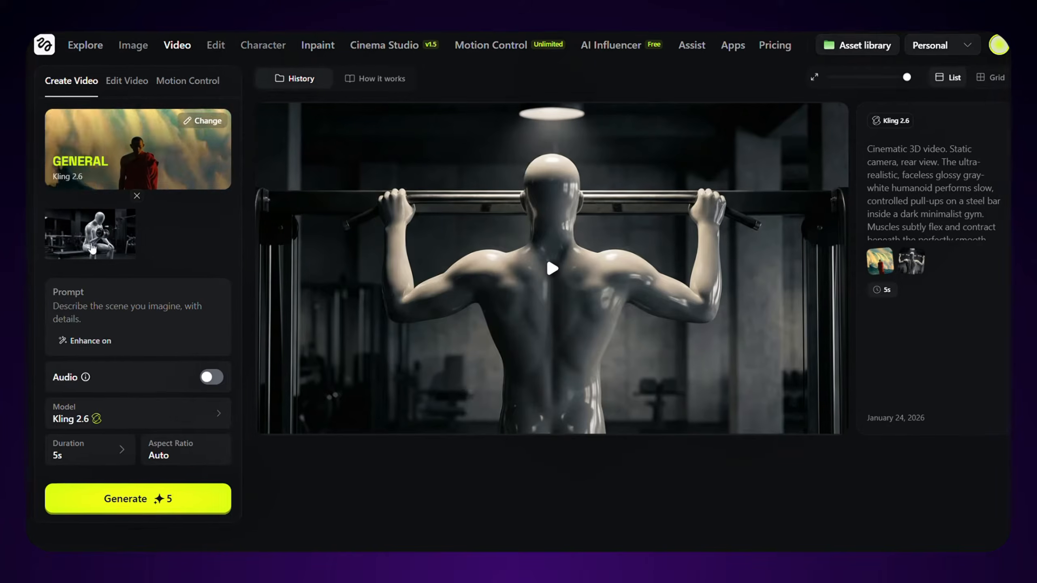
- Generate a video of the seated dumbbell image with the prompt "Slow, controlled single-arm dumbbell curl"
left_click(52, 305)
type("Slow, controlled single-arm dumbbell curl")
left_click_drag(53, 304, 204, 324)
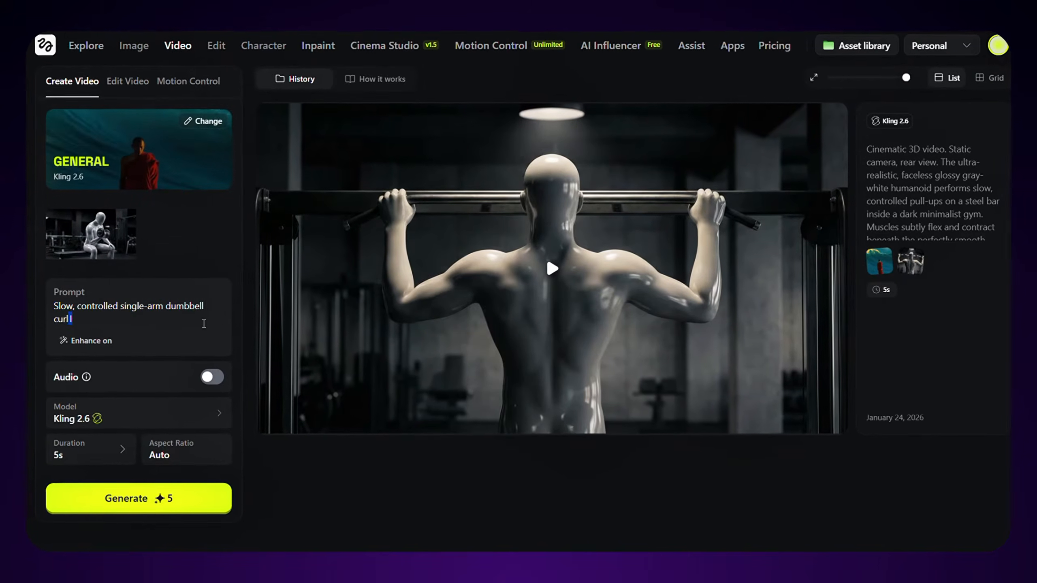
left_click(165, 517)
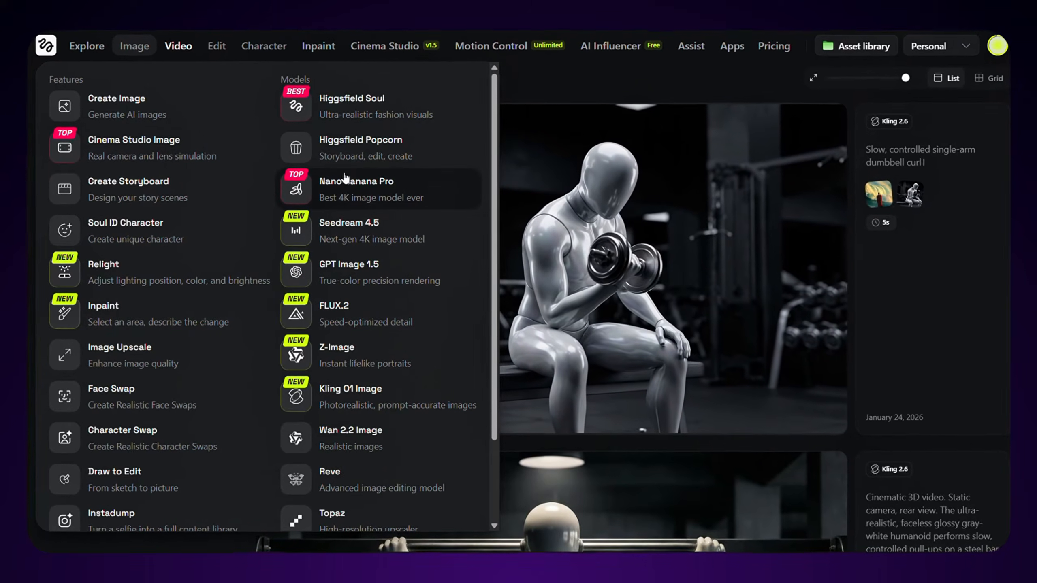
- Generate a Nano Banana Pro image from the humanoid prompt, with pose "sitting on a bench" and scene "abundant railway station with an abandoned railway track"
left_click(369, 189)
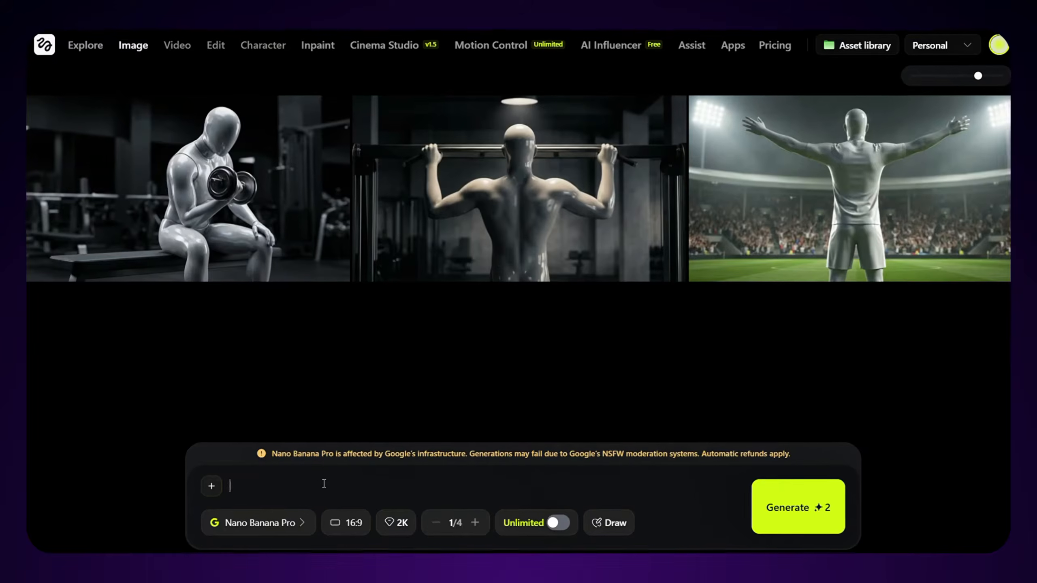
type("Hyper-realistic 3D visualization of an anonymous, featureless humanoid form, crafted with an ultra-smooth, polished surface that subtly reflects light in soft gray and porcelain tones. The figure is engaged in [POSE / ACTION], placed within [SCENE / ENVIRONMENT], where the surroundings fade into darkness, keeping full focus on the subject. Cinematic, high-contrast lighting sculpts the form with elegant highlights and gentle shadows. A clean, minimal atmosphere with an isolated subject, shallow depth of field, and film-grade realism. The material finish is seamless and pristine, with a flawless, almost surreal presence — refined, modern, and visually striking.")
left_click_drag(615, 452, 686, 452)
type("sitting on a bench")
left_click_drag(266, 462, 369, 464)
type("abundant railway station with an abandoned railway track")
left_click_drag(256, 465, 507, 471)
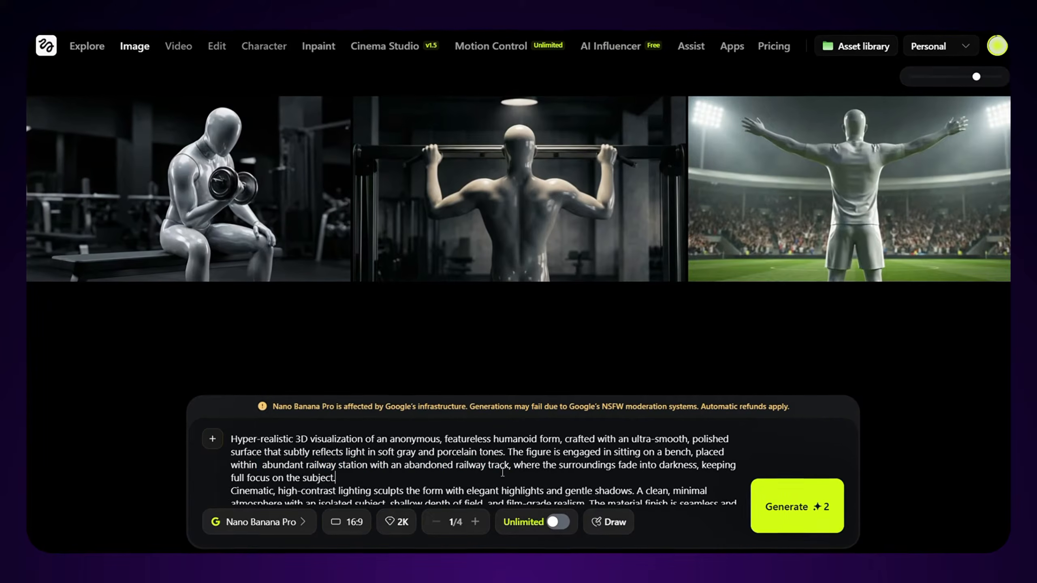
left_click(787, 507)
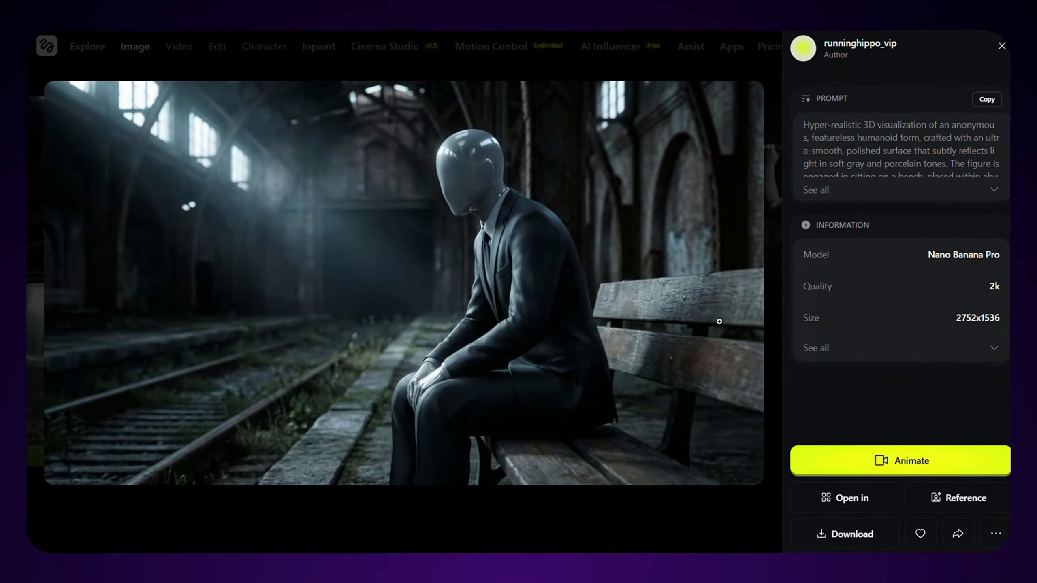
- Send the railway bench image to animation and ask the Cinematic 3D B-Roll Videos chat in ChatGPT for a video prompt for it
left_click(870, 464)
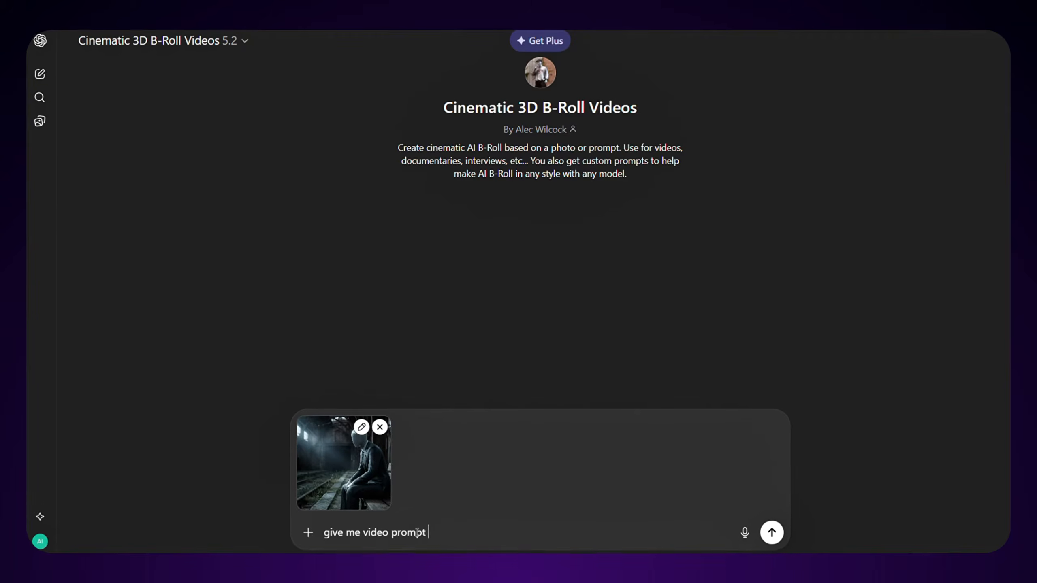
key("Return")
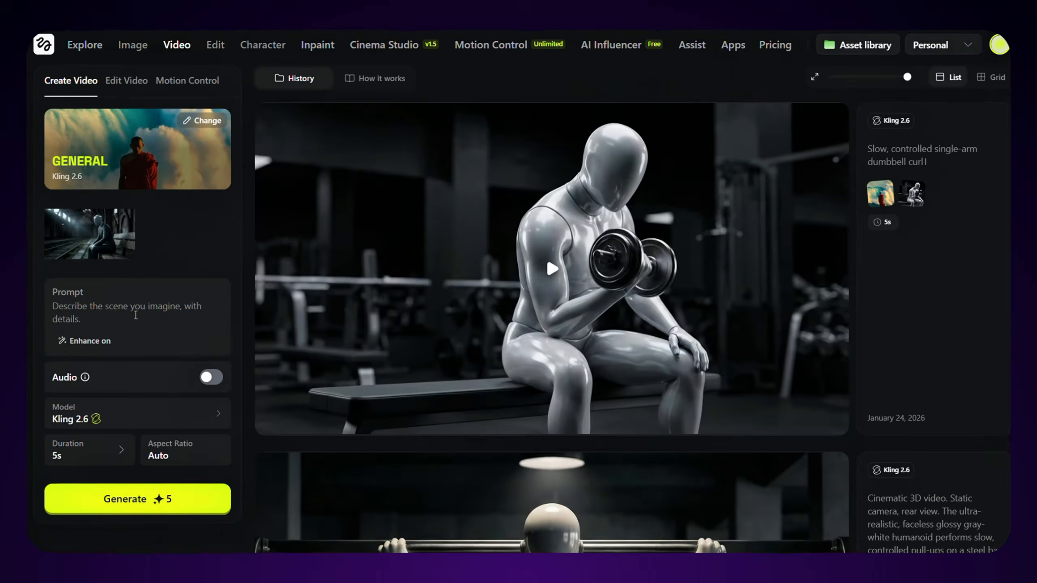
- In Higgsfield, enter the cinematic train station video prompt, turn audio on and generate the 5s Kling 2.6 video
type("Cinematic video. Static-to-slow dolly camera. A faceless, glossy gray-white humanoid figure sits alone on a weathered wooden bench inside an abandoned train station. Soft volumetric light streams through high arched windows, cutting through dust and mist. The character subtly shifts posture—hands clasping and releasing, shoulders rising slightly as if breathing—conveying quiet contemplation. Extremely slow, dramatic motion. Shallow depth of field with softly defocused background train tracks. Moody, desaturated color palette. Ultra-realistic lighting, gentle reflections across the polished surface. Calm, melancholic atmosphere with minimal movement and cinematic stillness.")
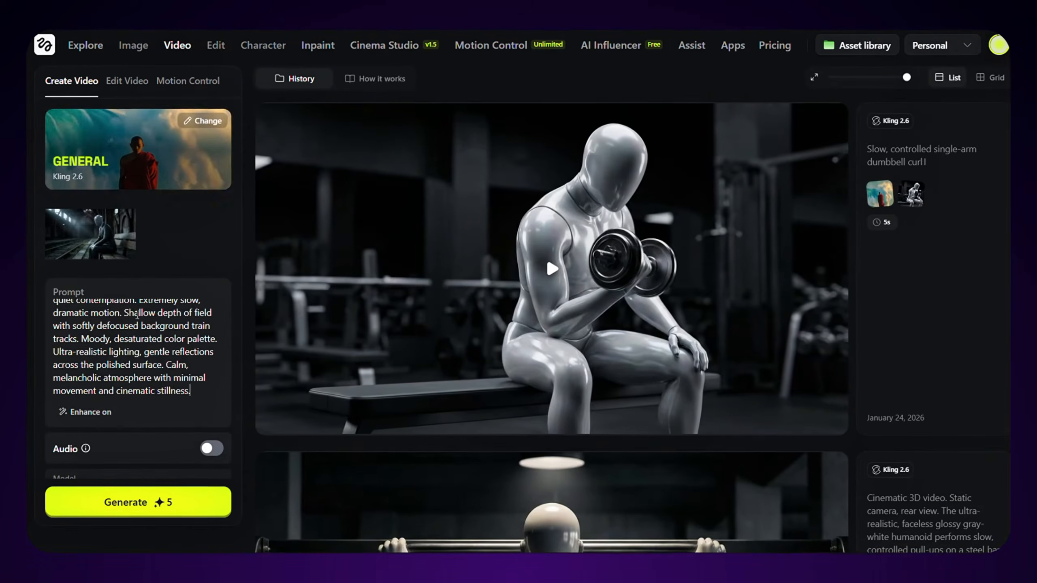
scroll(156, 371, "down", 2)
left_click(210, 382)
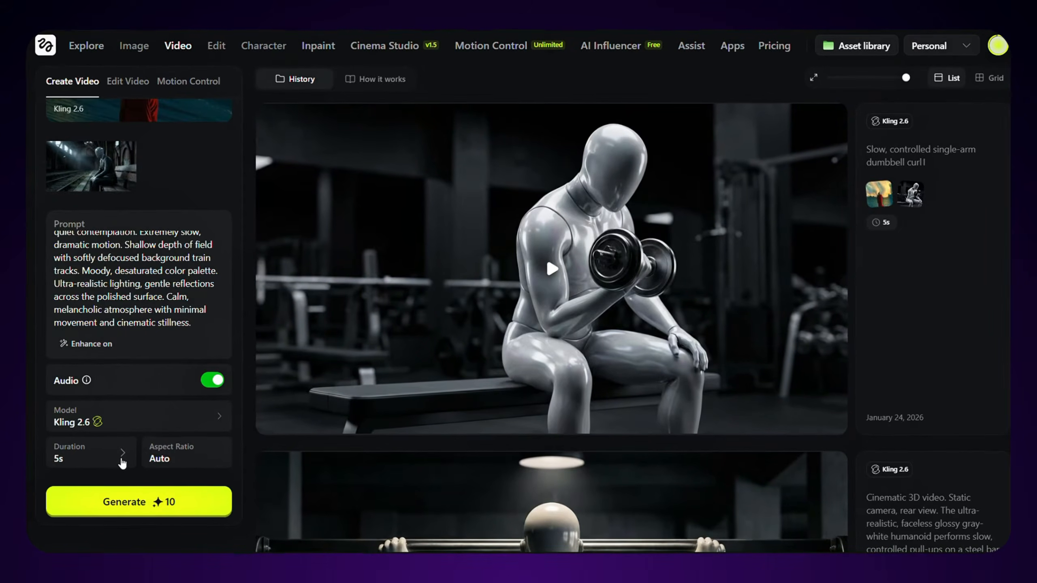
left_click(157, 500)
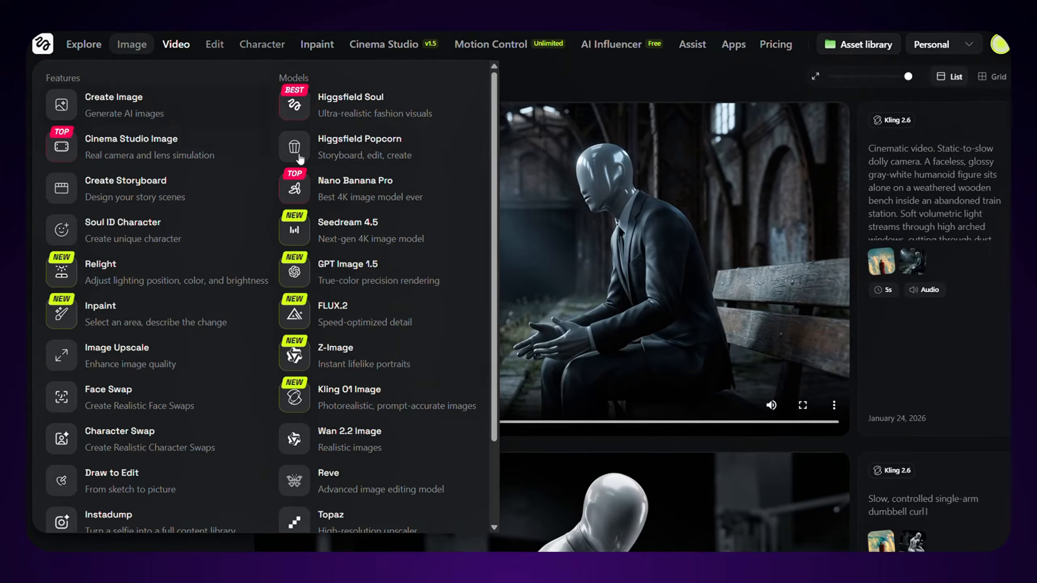
- Create a Nano Banana Pro image from the humanoid prompt, with pose "standing alone with bag" and scene "an empty abaundant classroom"
left_click(356, 181)
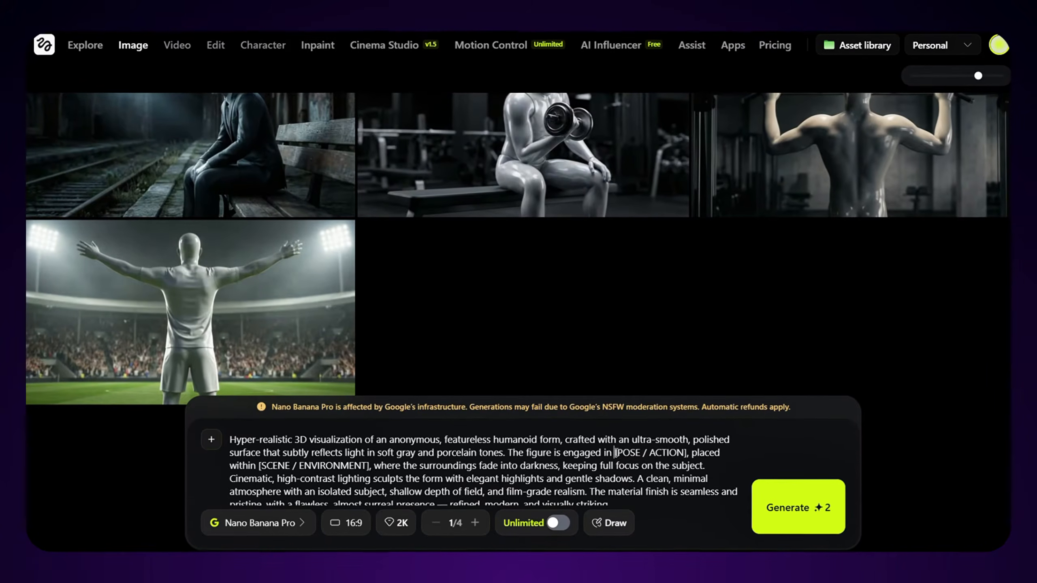
left_click_drag(686, 452, 609, 456)
type("n standing alone")
left_click_drag(345, 469, 402, 469)
type("empty abaundant classroom")
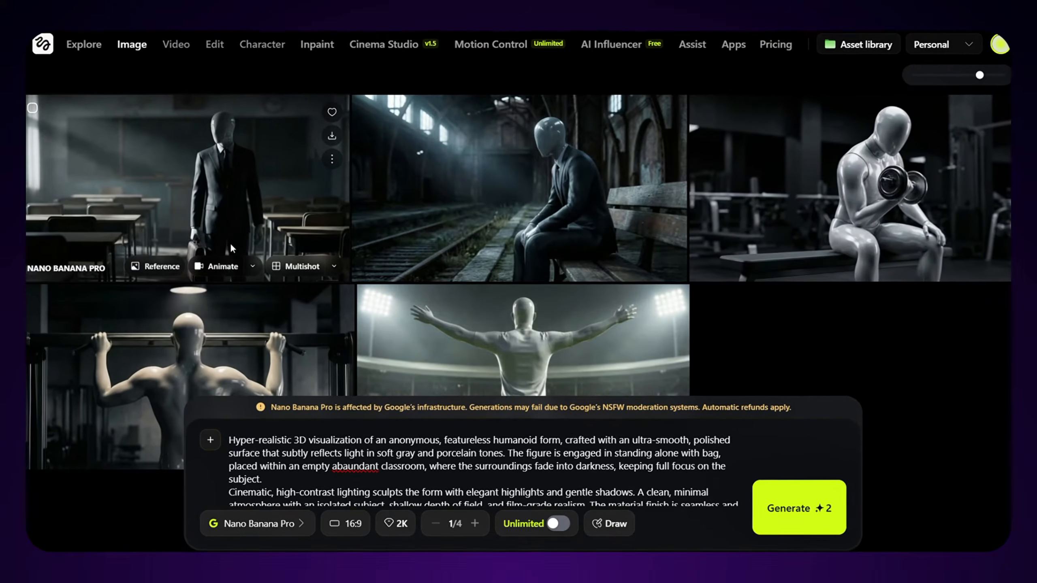
- Send the classroom image to animation, and in ChatGPT attach it and request "give me video prompt for this image"
left_click(212, 268)
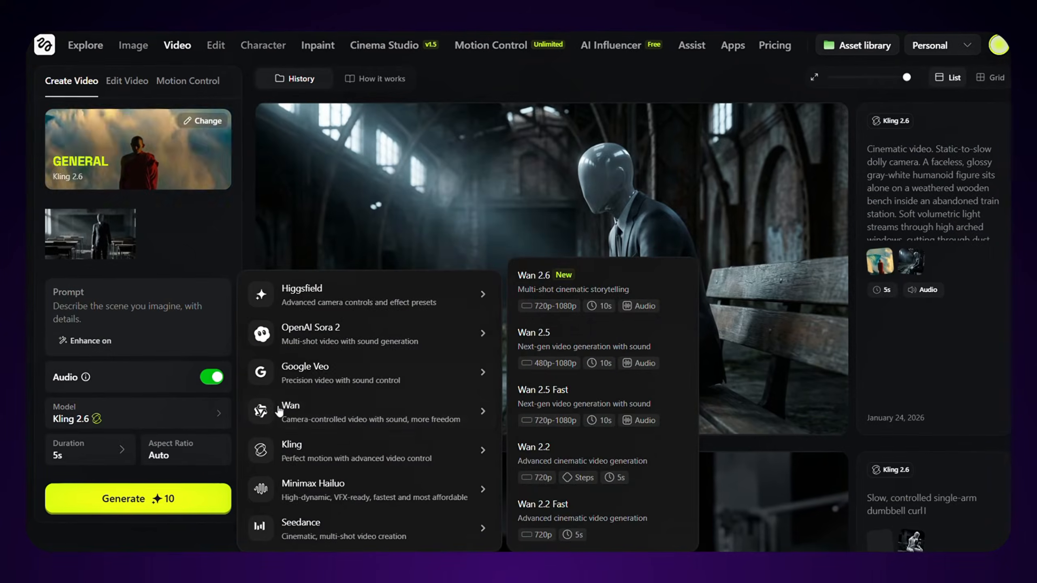
mouse_move(465, 453)
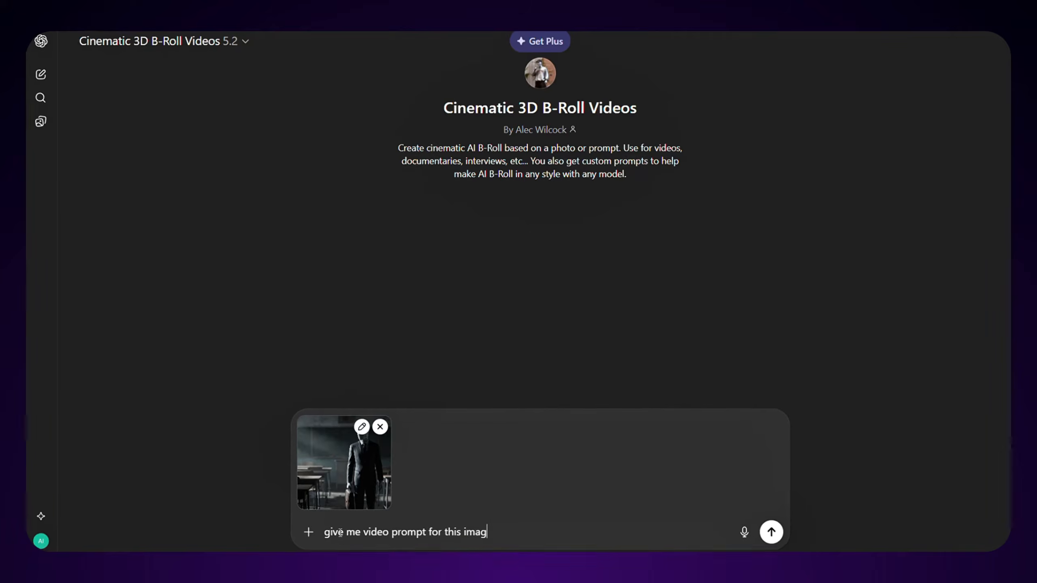
type("age")
key("Return")
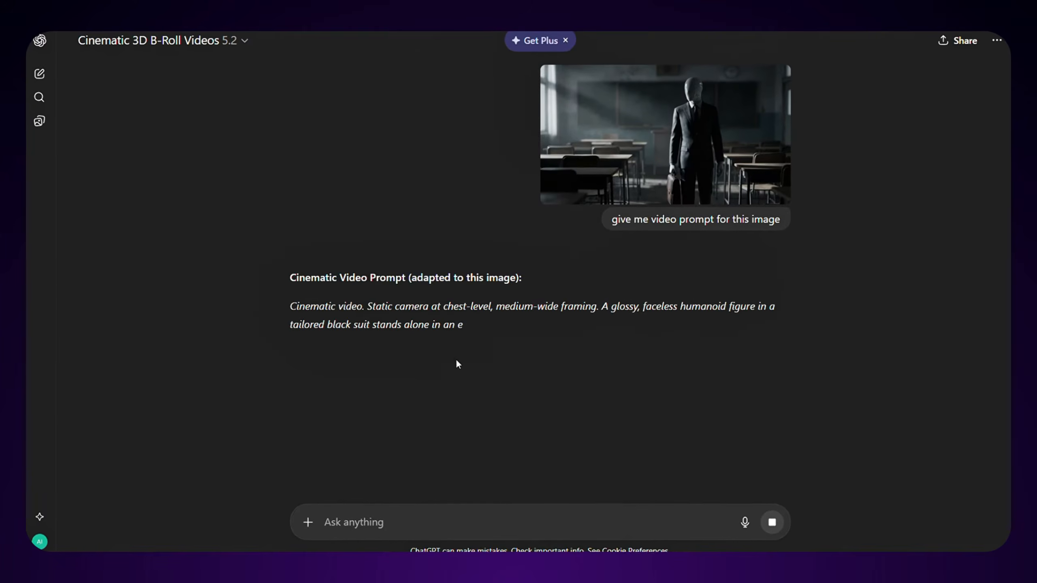
- Copy the classroom video prompt from ChatGPT into Higgsfield and generate a 5s Kling 2.6 video with audio on
left_click_drag(644, 404, 285, 304)
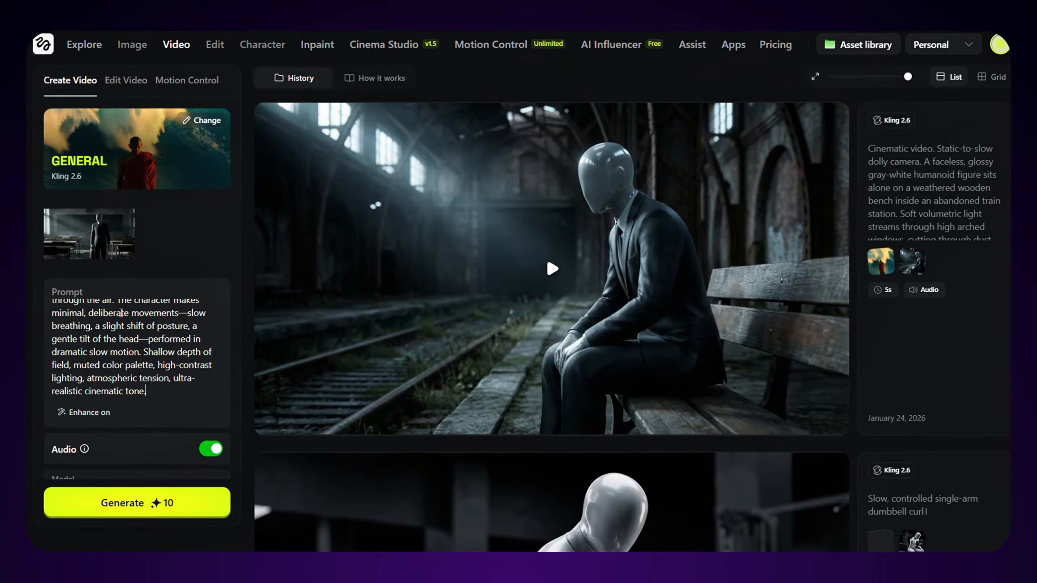
scroll(130, 368, "down", 1)
scroll(139, 417, "down", 1)
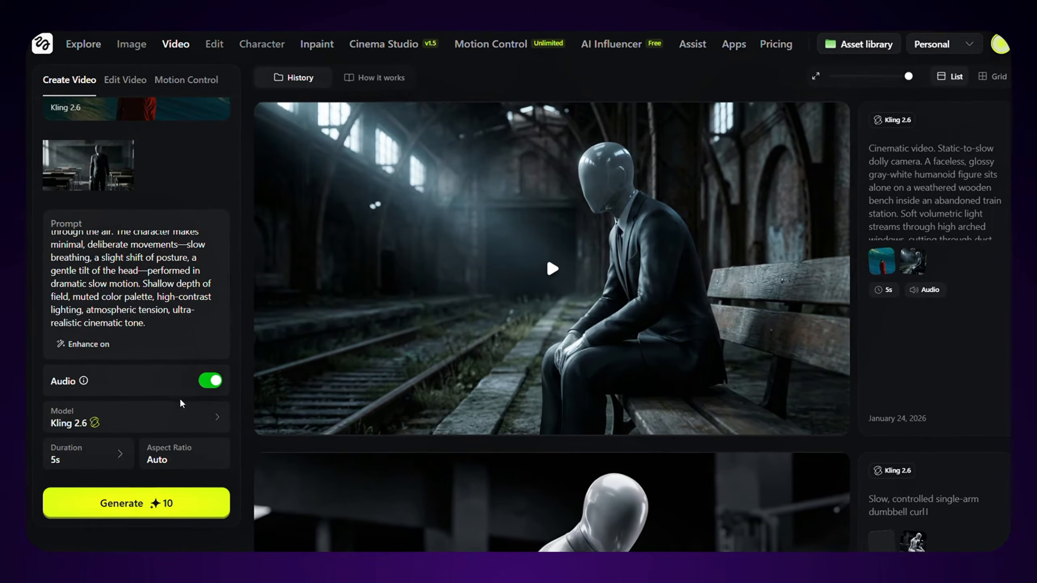
left_click(88, 454)
left_click(154, 451)
left_click(136, 503)
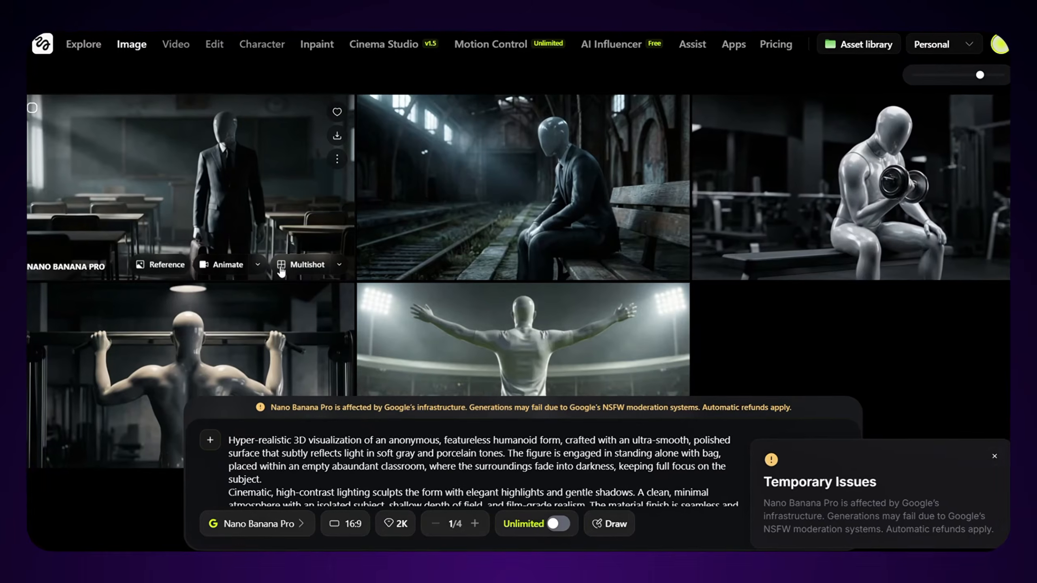
- Start Multishot from the generated image and choose the low-angle, overhead and wide railway bench shots for upscaling
left_click(301, 265)
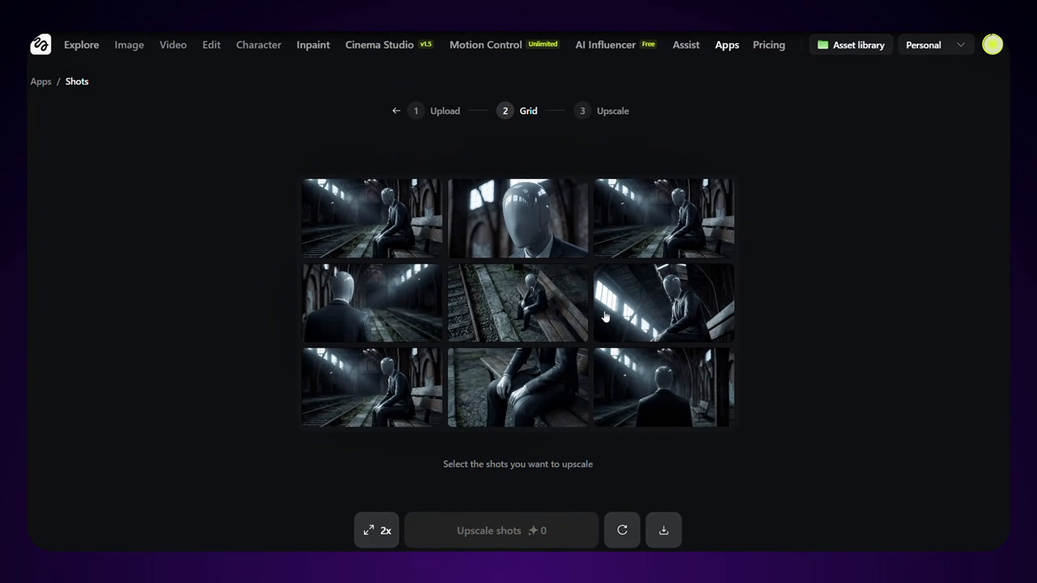
left_click(673, 332)
left_click(533, 305)
left_click(373, 212)
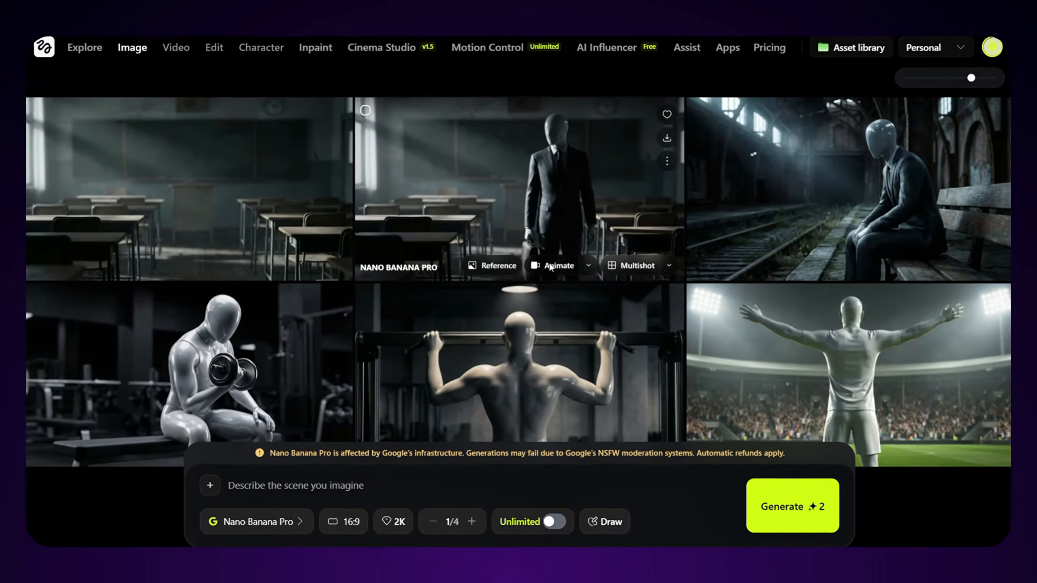
- Send the classroom image with the briefcase figure to animation and replace the prompt with the copied cinematic classroom prompt
left_click(549, 264)
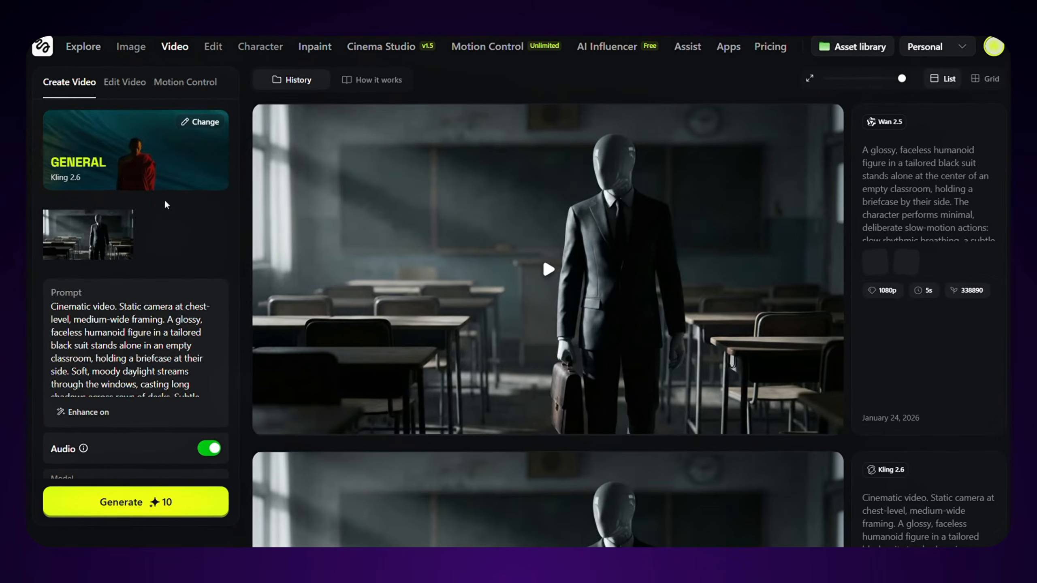
left_click(147, 371)
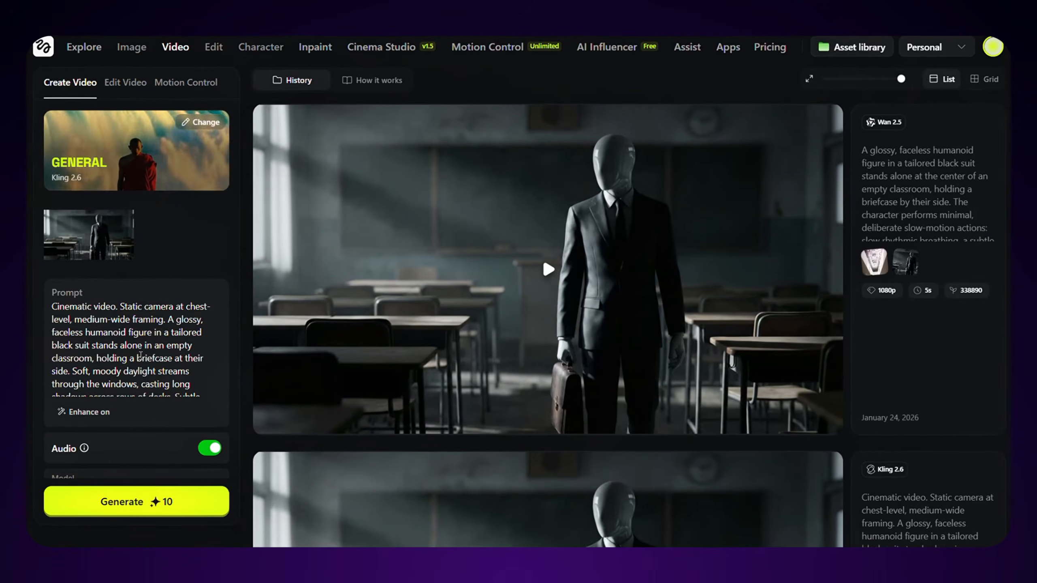
key("ctrl+a")
key("ctrl+v")
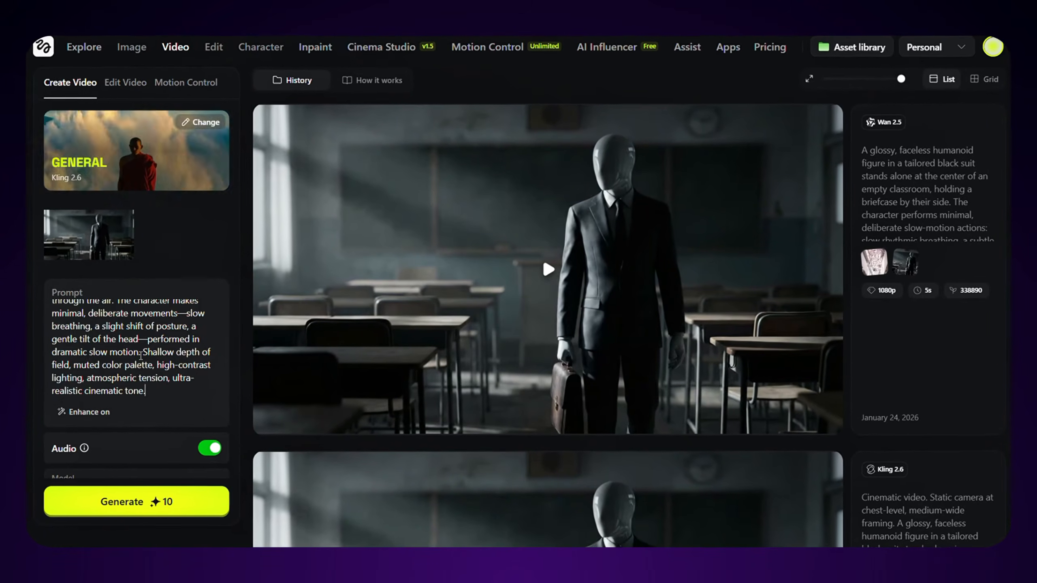
- Switch the video model to Wan 2.5 with a 5s duration
scroll(139, 355, "down", 2)
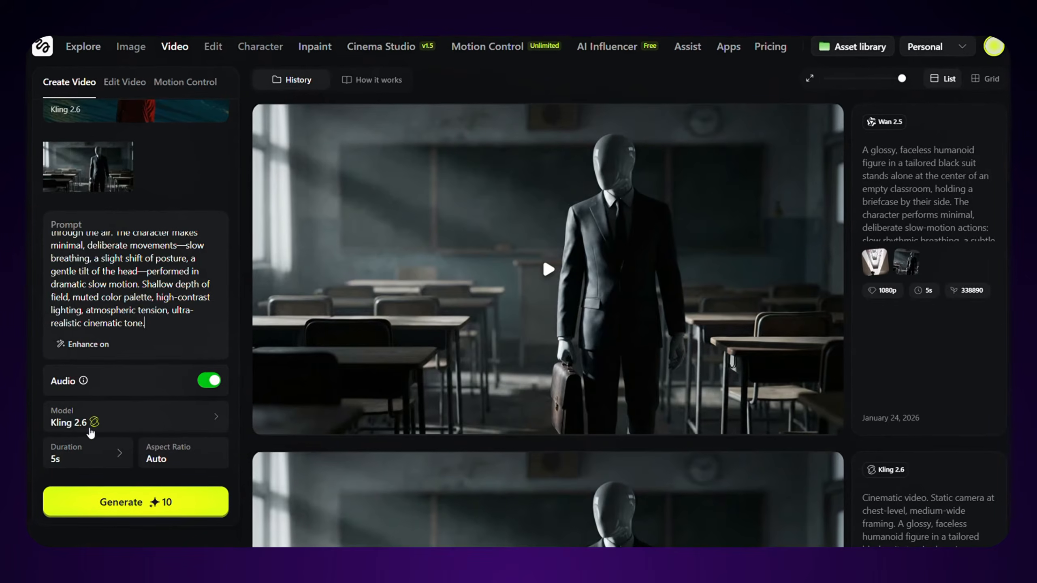
left_click(181, 426)
mouse_move(404, 425)
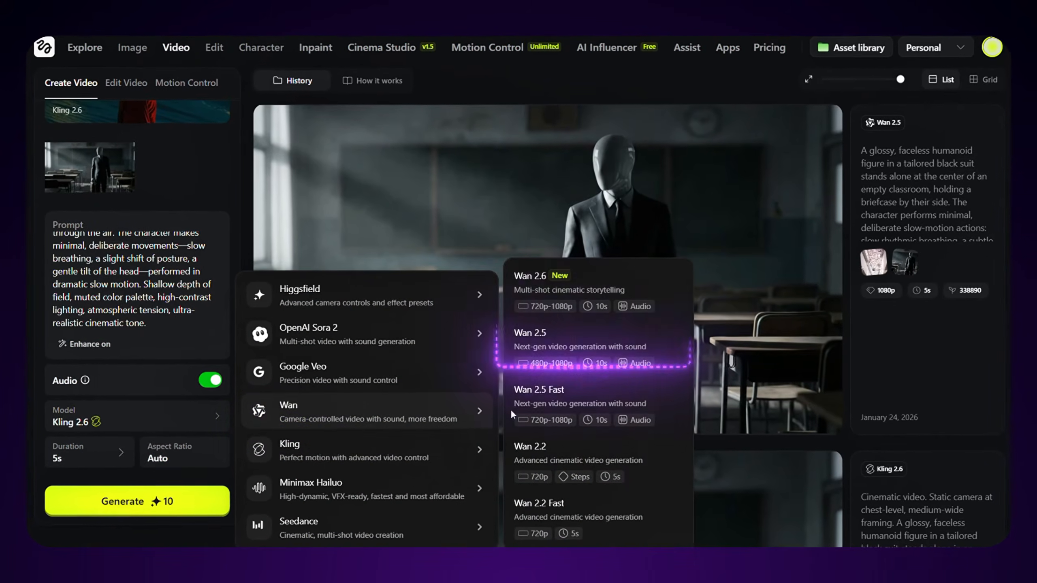
left_click(557, 343)
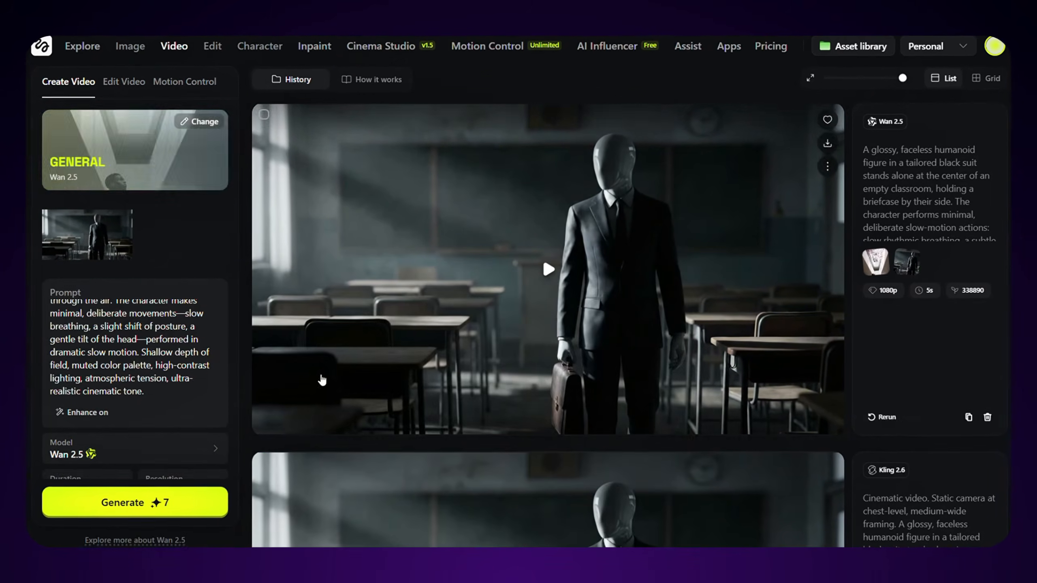
left_click(98, 455)
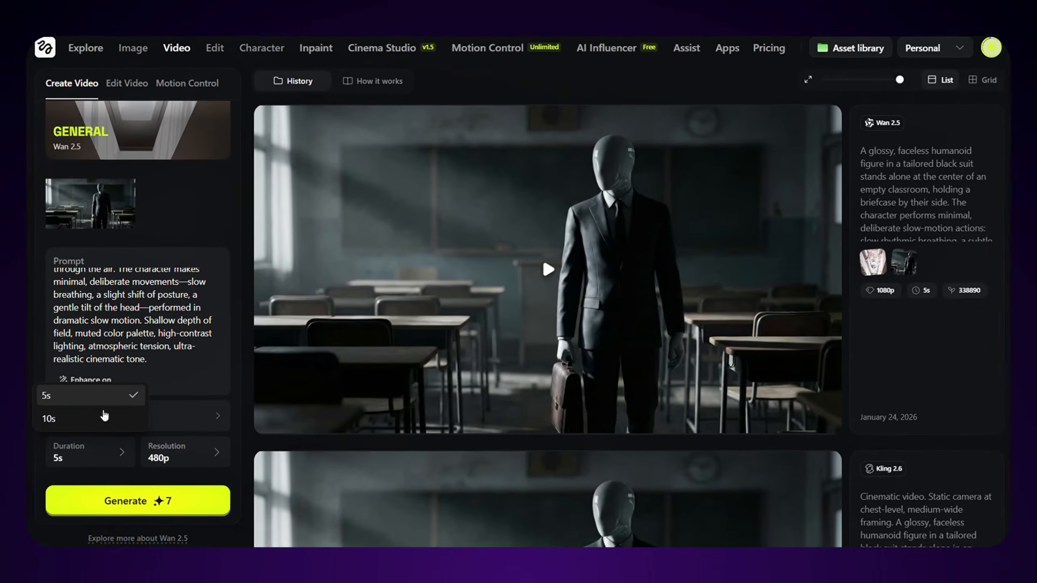
left_click(112, 457)
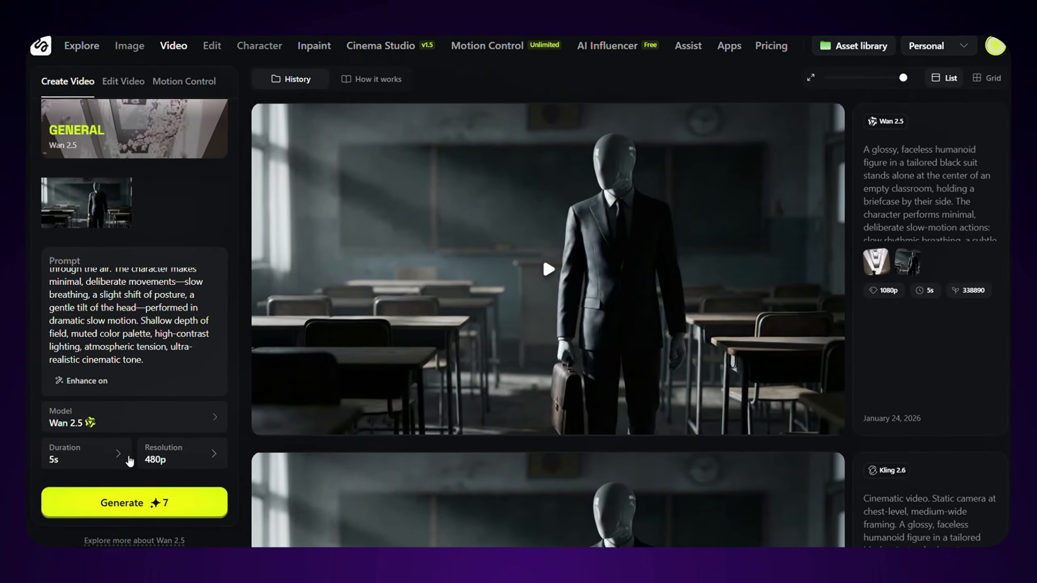
- Set the video resolution to 1080p and generate the Wan 2.5 classroom video
left_click(180, 453)
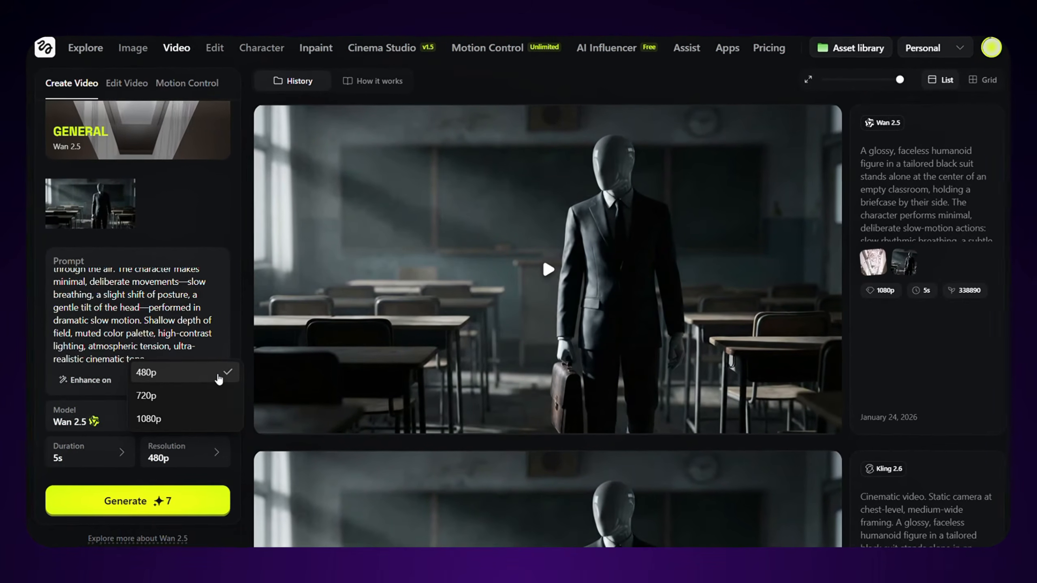
left_click(191, 404)
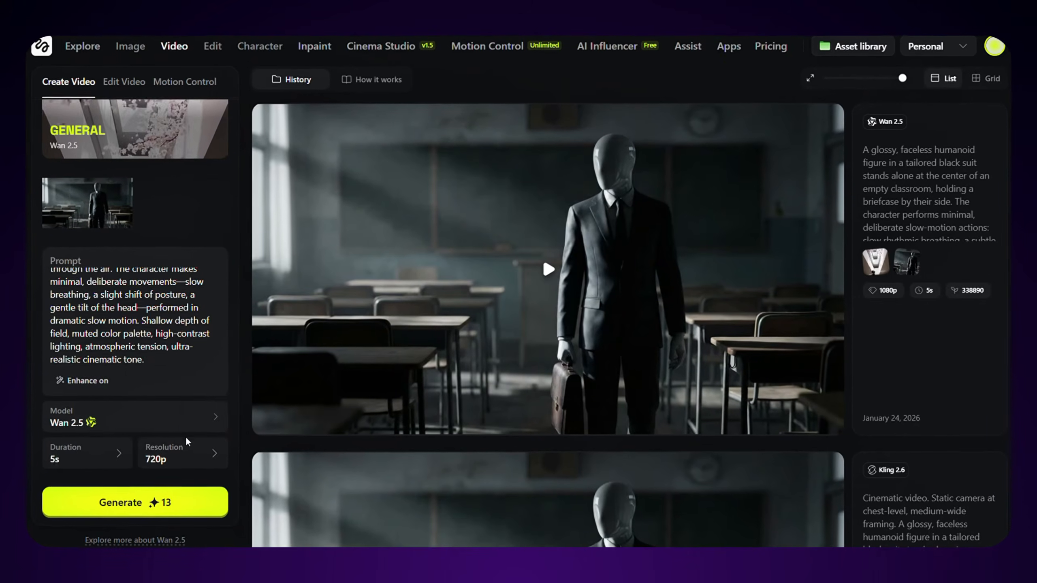
left_click(186, 454)
left_click(188, 420)
left_click(187, 451)
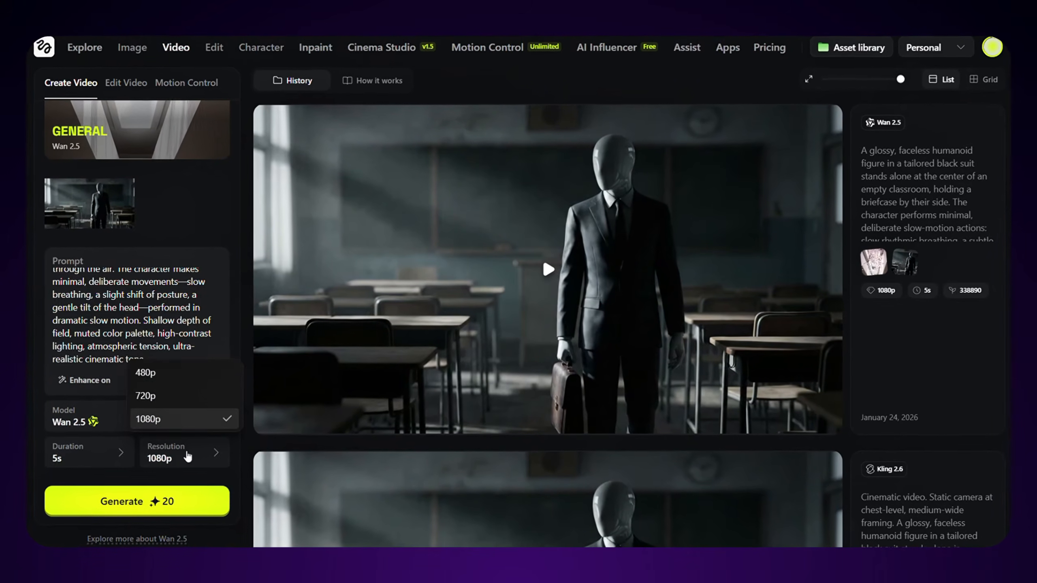
left_click(182, 470)
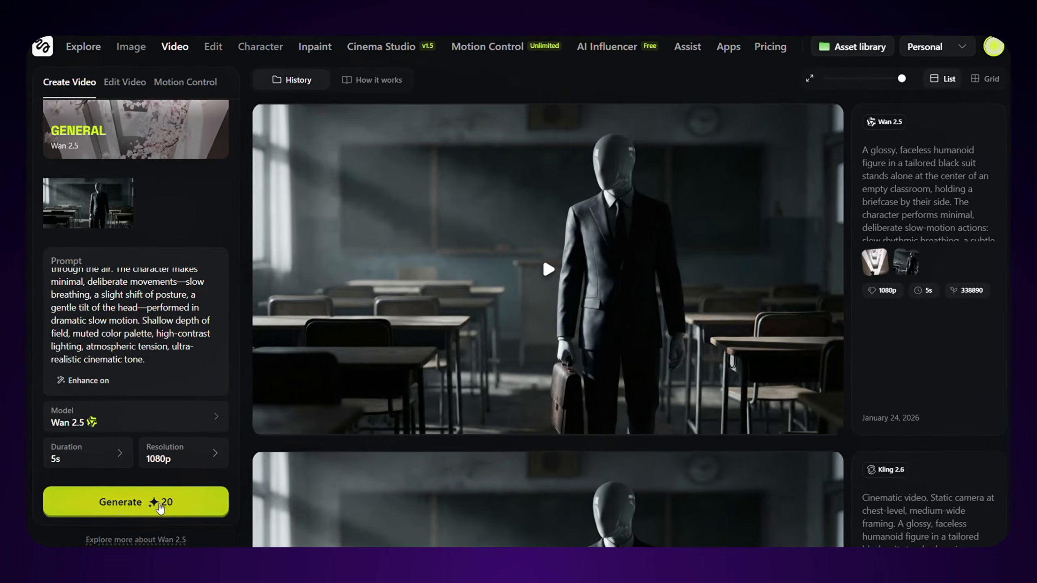
left_click(164, 502)
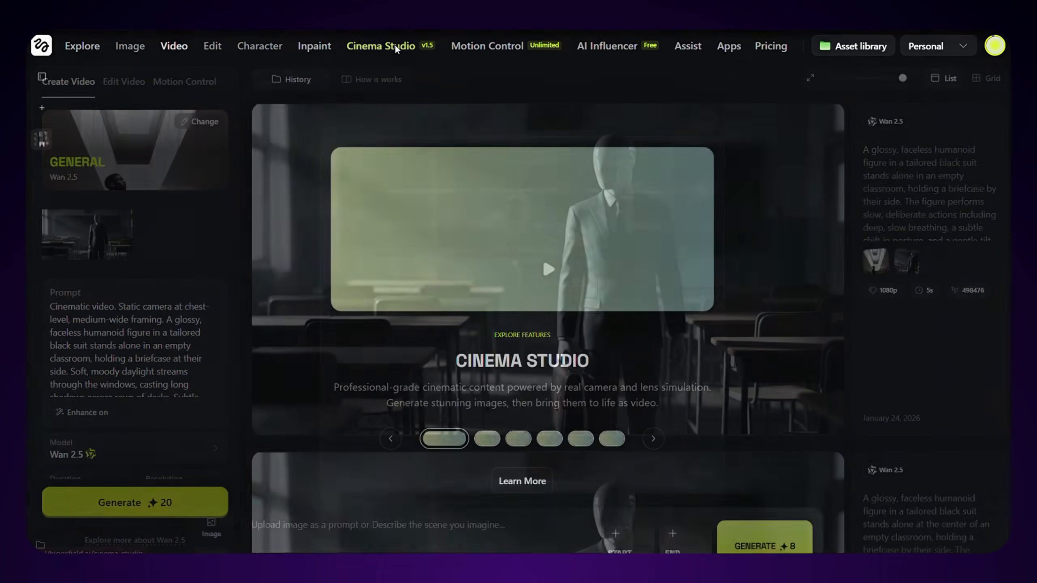
- Open Cinema Studio and switch it to video mode
left_click(395, 48)
left_click(216, 495)
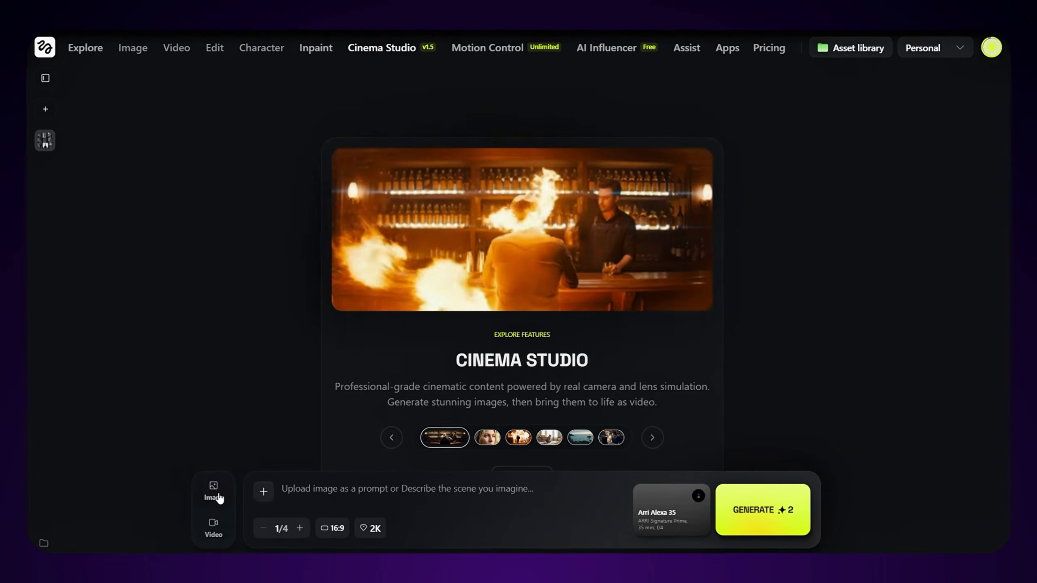
left_click(212, 529)
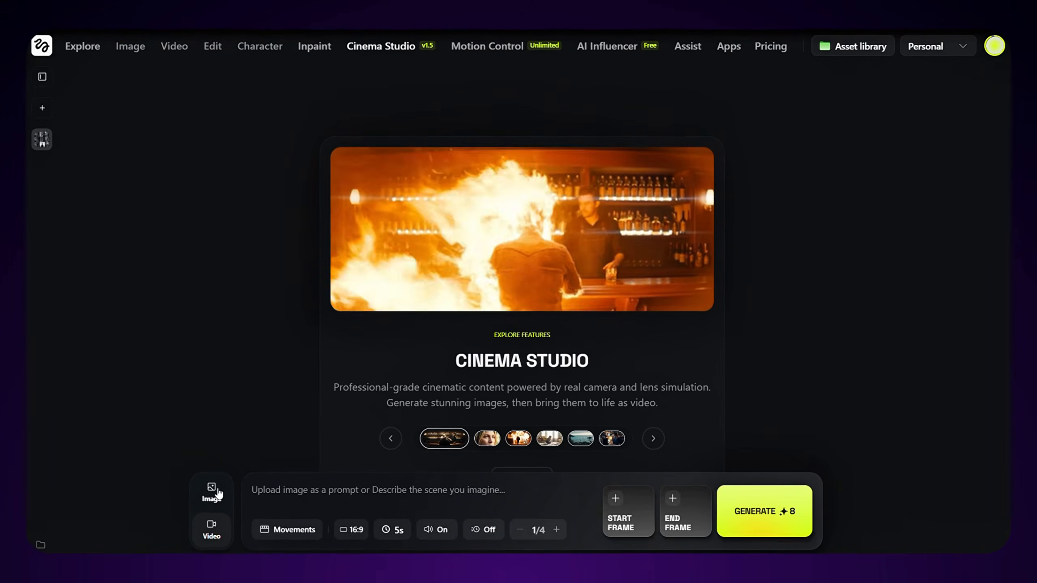
left_click(217, 491)
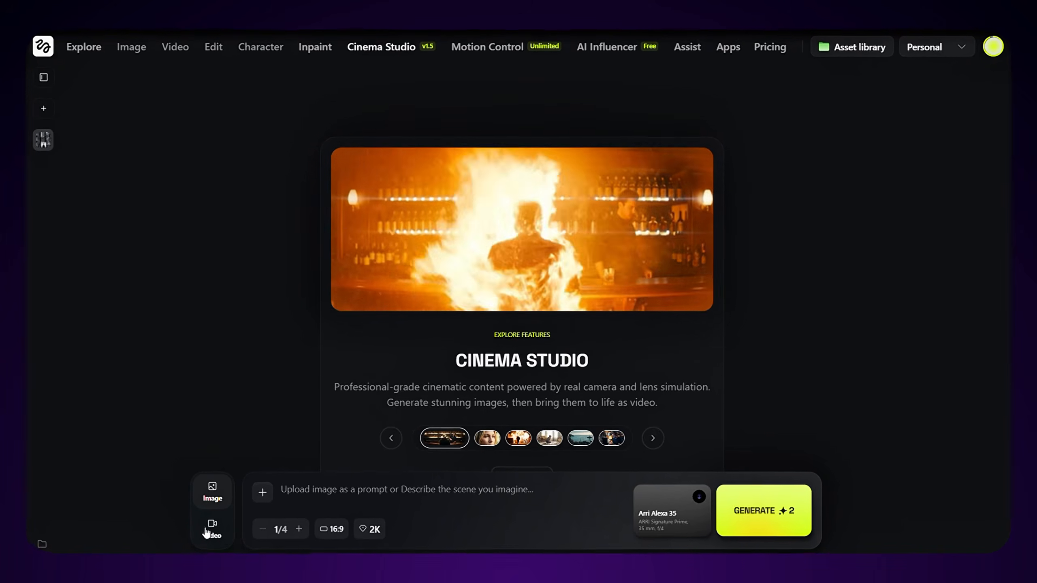
left_click(211, 531)
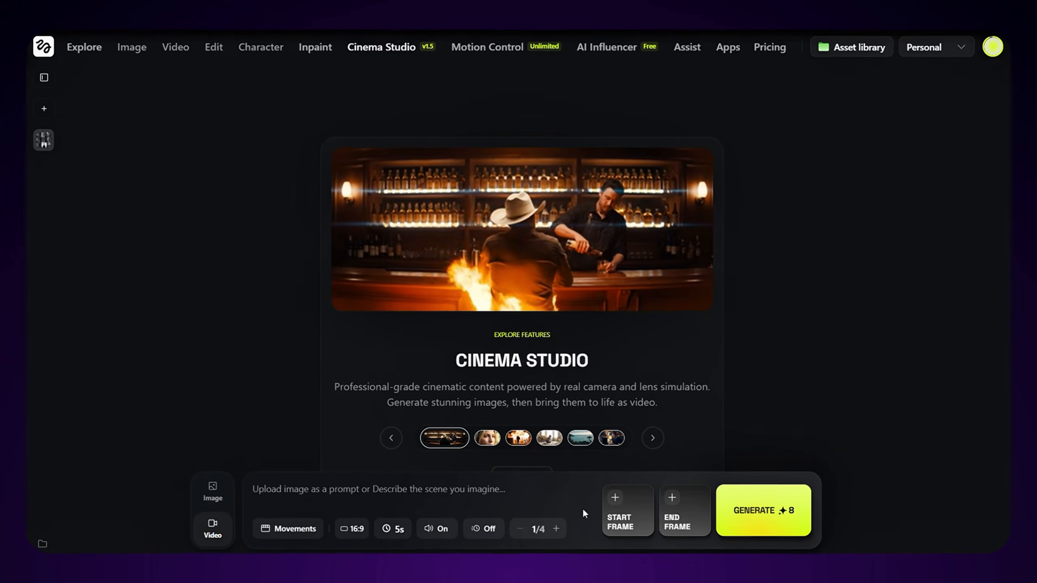
left_click(615, 499)
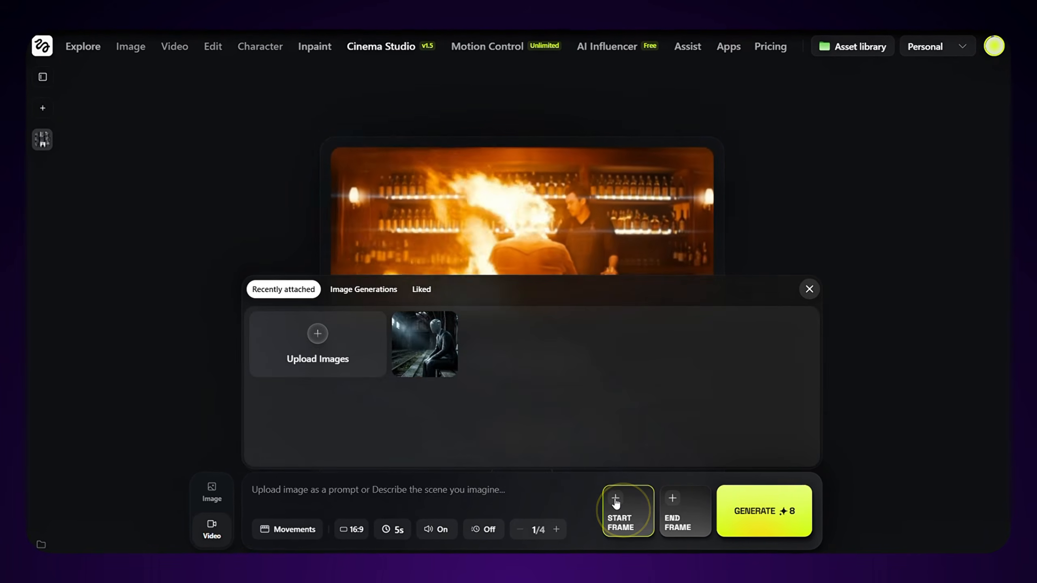
left_click(615, 499)
left_click(686, 504)
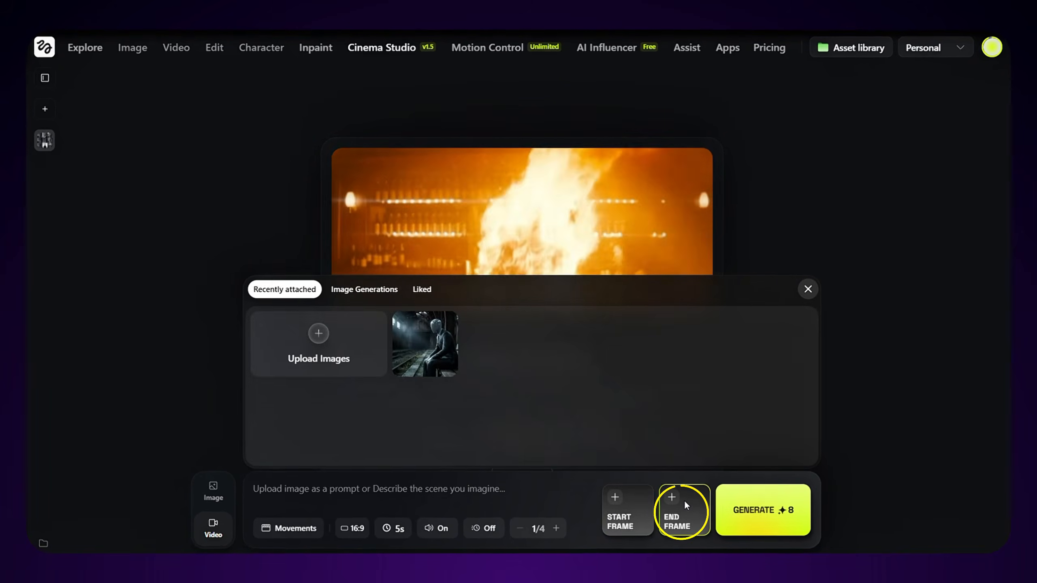
left_click(684, 499)
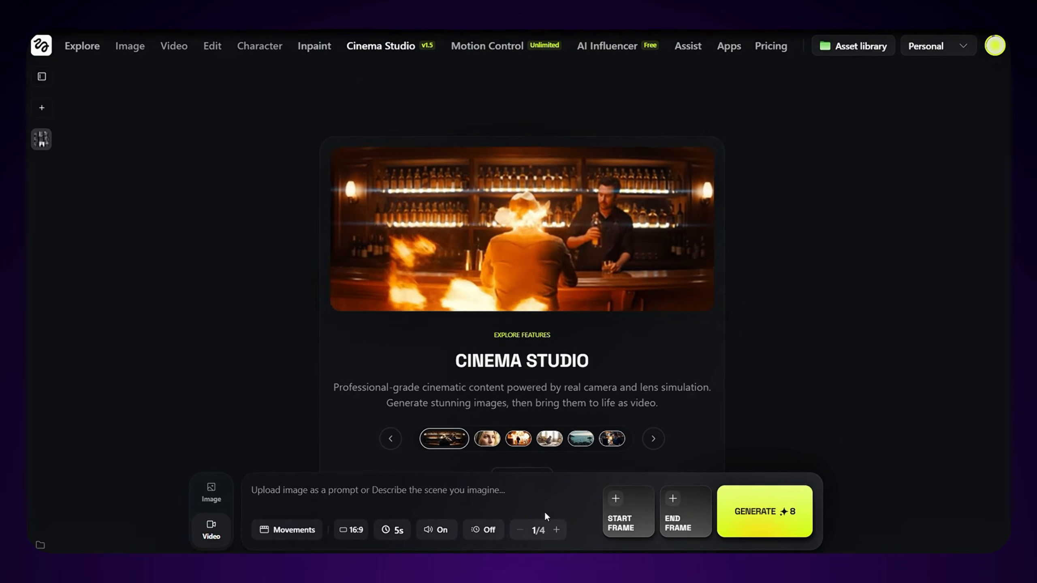
- Set the empty classroom image as the start frame and the classroom image with the humanoid as the end frame
left_click(616, 497)
left_click(363, 290)
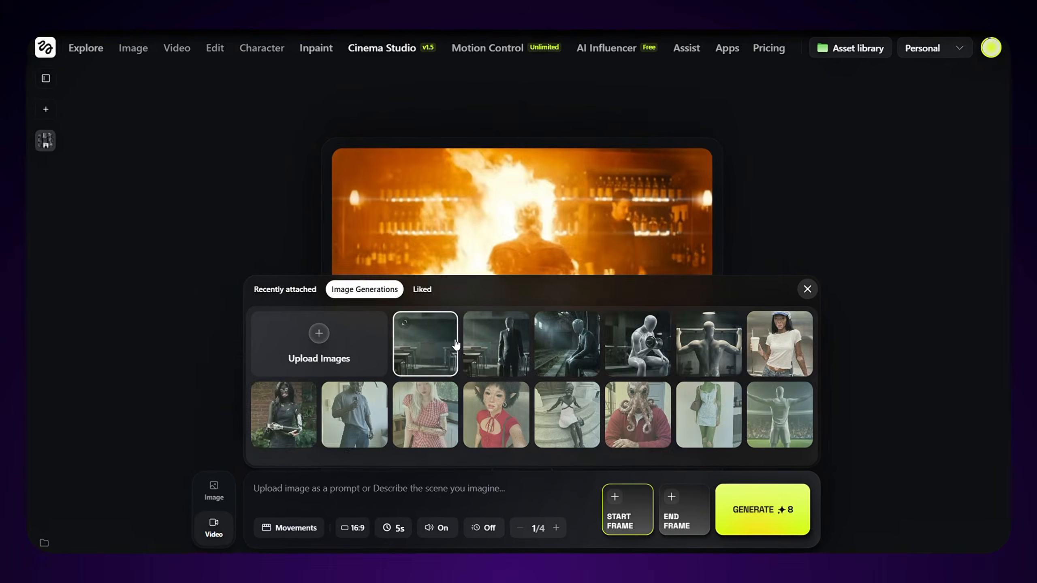
left_click(453, 344)
left_click(684, 506)
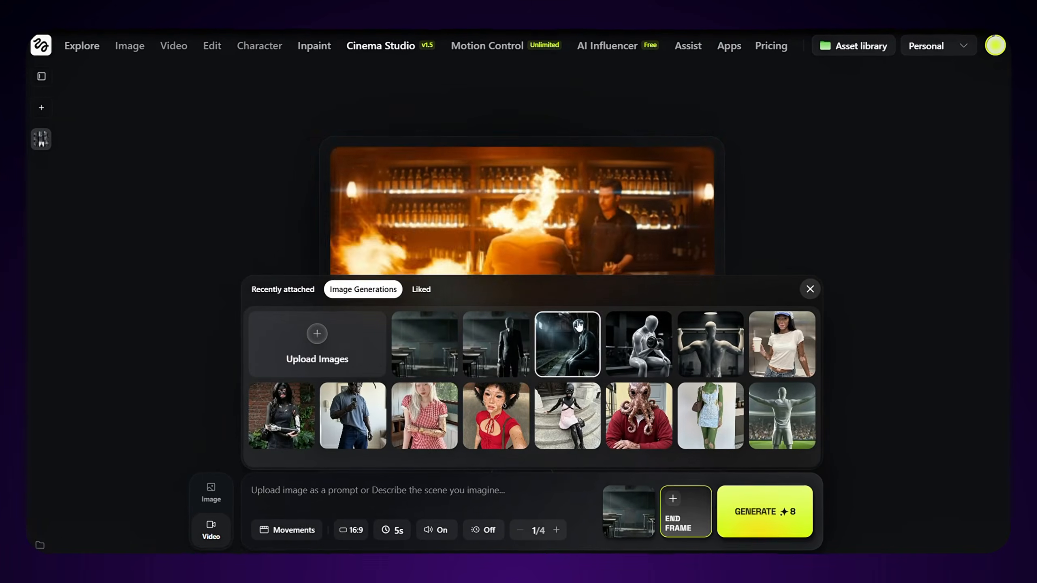
left_click(496, 344)
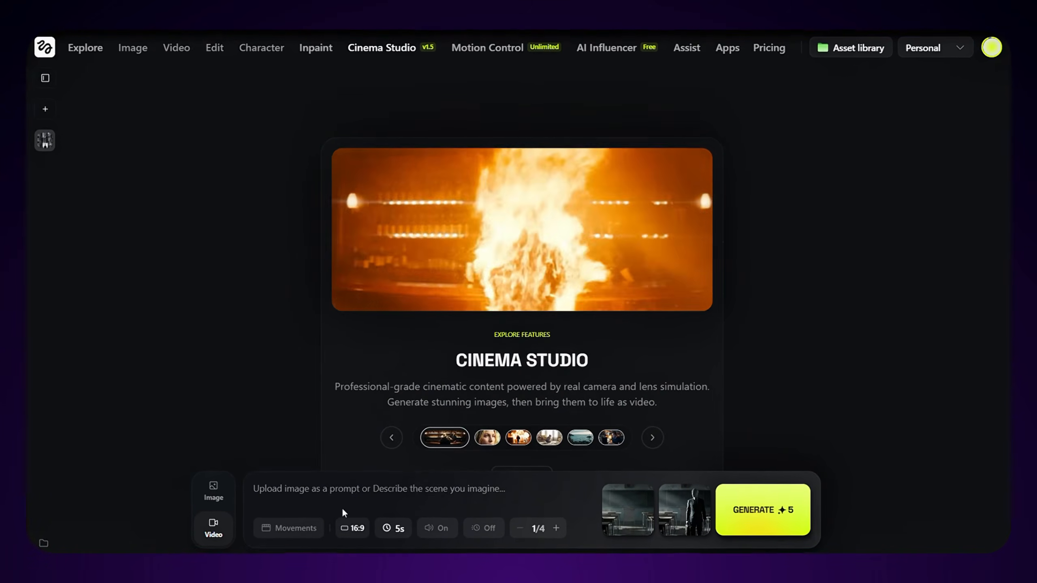
- Choose the 16:9 aspect ratio and 5s duration, and generate the classroom transition video
left_click(352, 528)
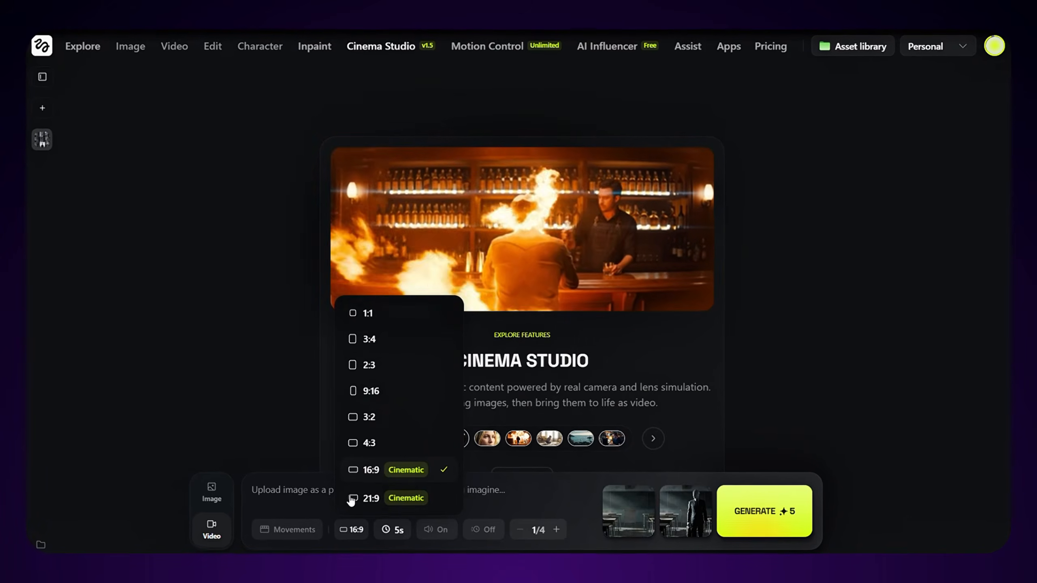
left_click(365, 470)
left_click(393, 529)
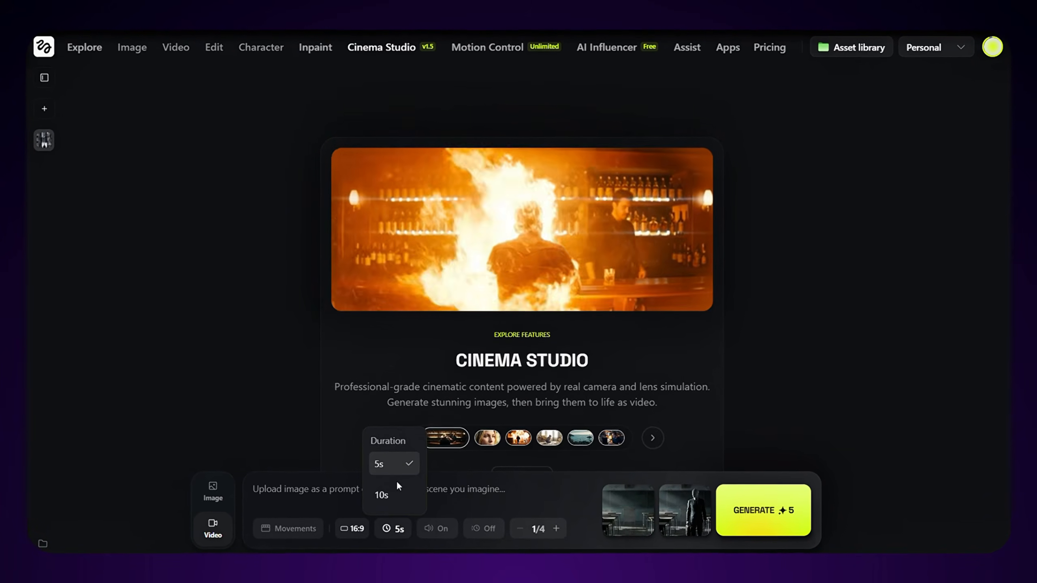
left_click(404, 464)
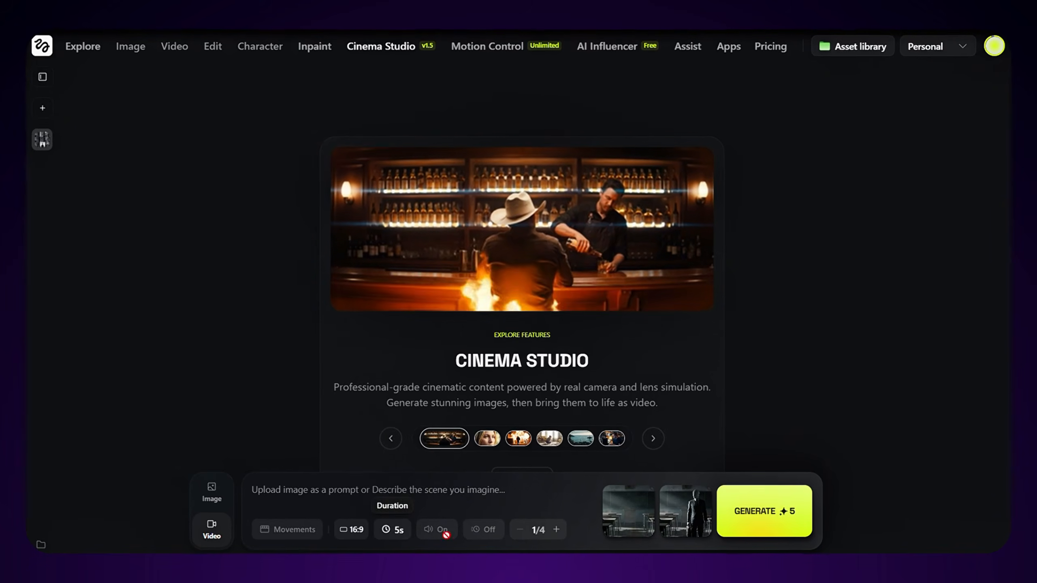
left_click(741, 519)
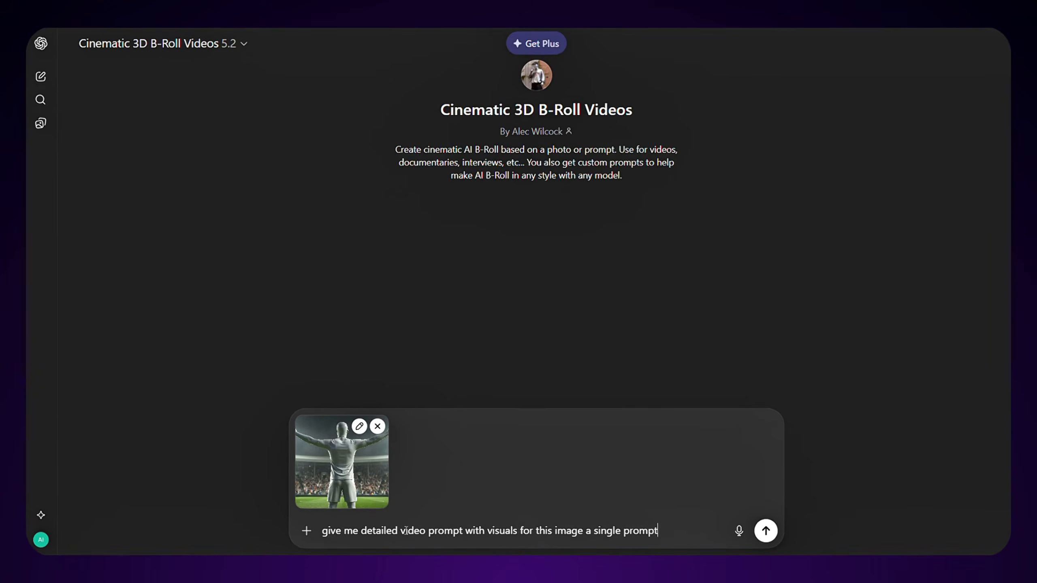
- In ChatGPT, request "give me detailed video prompt with visuals for this image a single prompt" for the attached stadium image
key("Return")
scroll(371, 304, "up", 5)
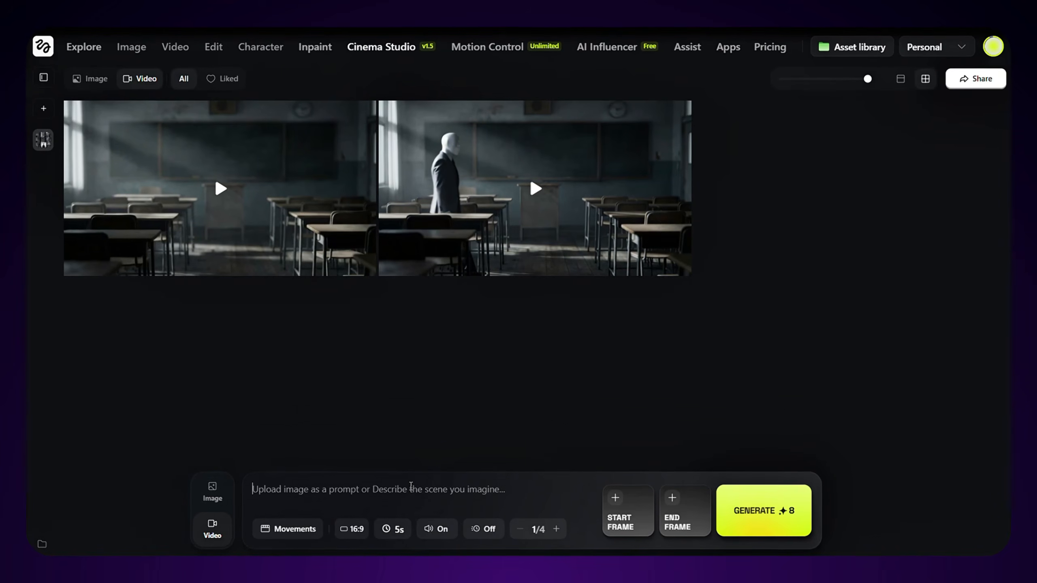
- In Higgsfield Cinema Studio, enter the copied stadium video prompt and set the camera movement to Camera follows
key("ctrl+v")
left_click(295, 529)
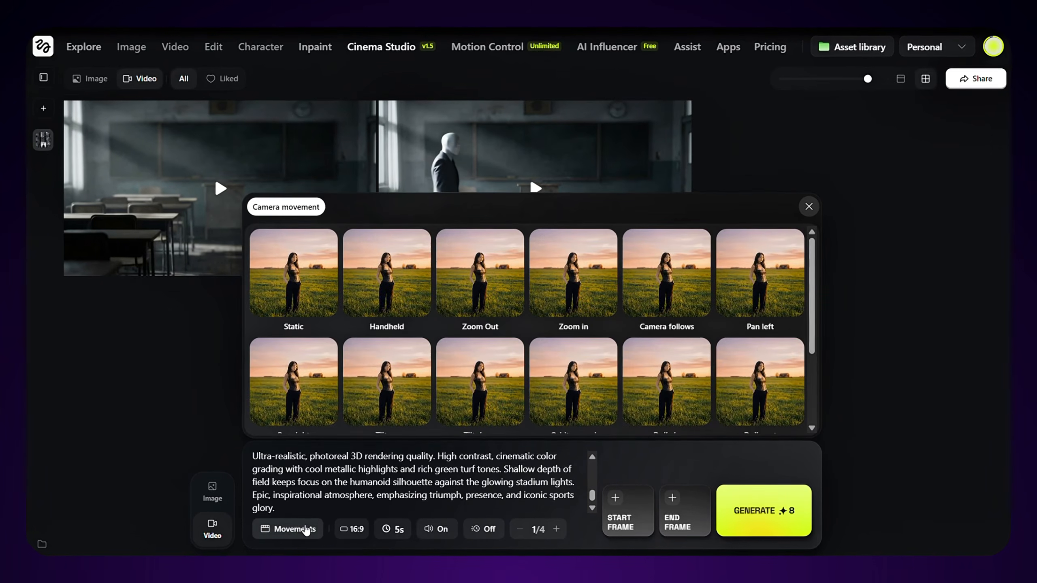
left_click(664, 301)
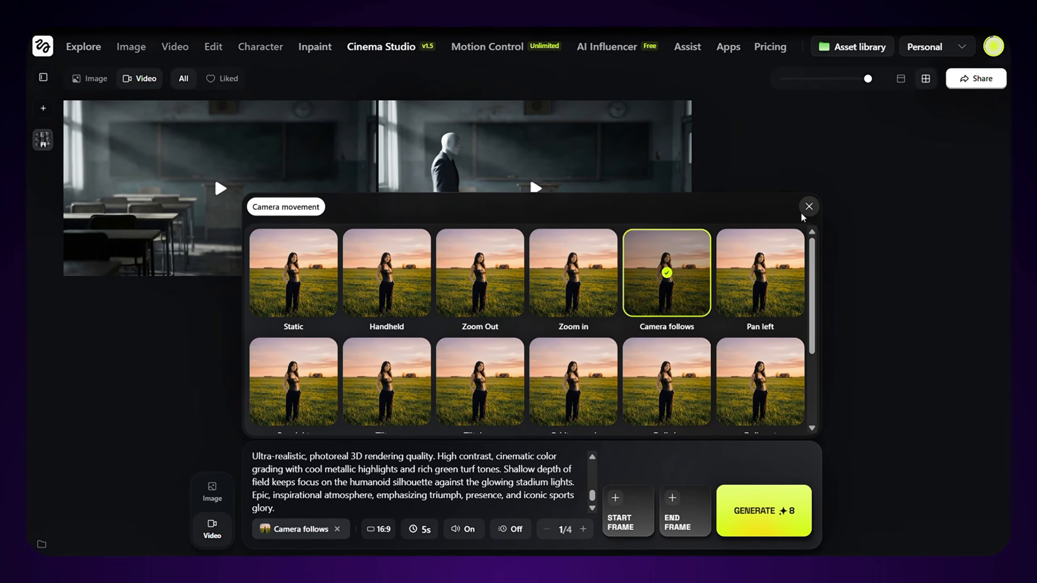
- Close the camera movement choices and review the aspect ratio and duration options, keeping 16:9 and 5s with the setting beside sound off
left_click(809, 206)
left_click(379, 530)
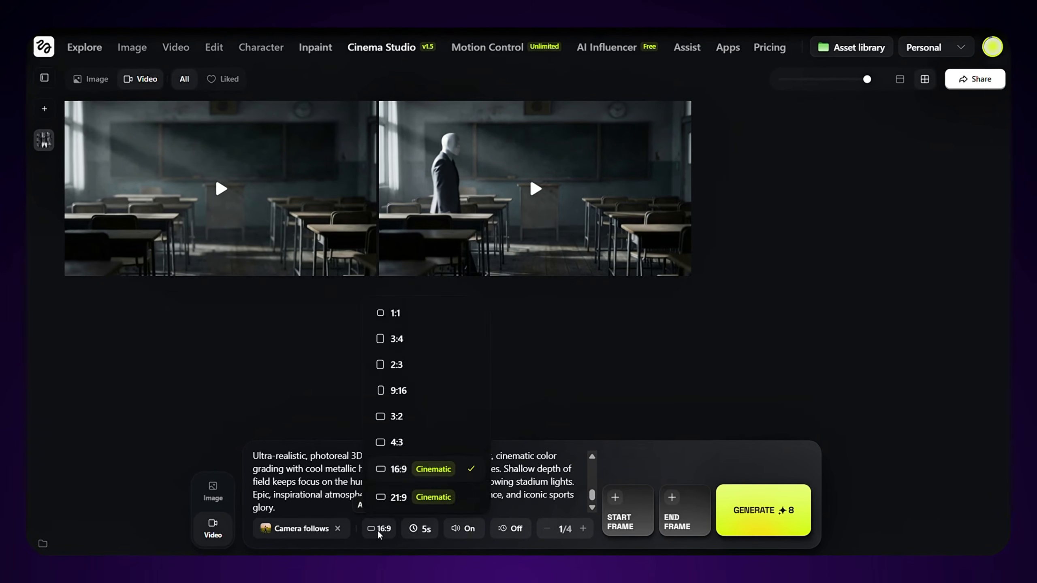
left_click(379, 529)
left_click(421, 529)
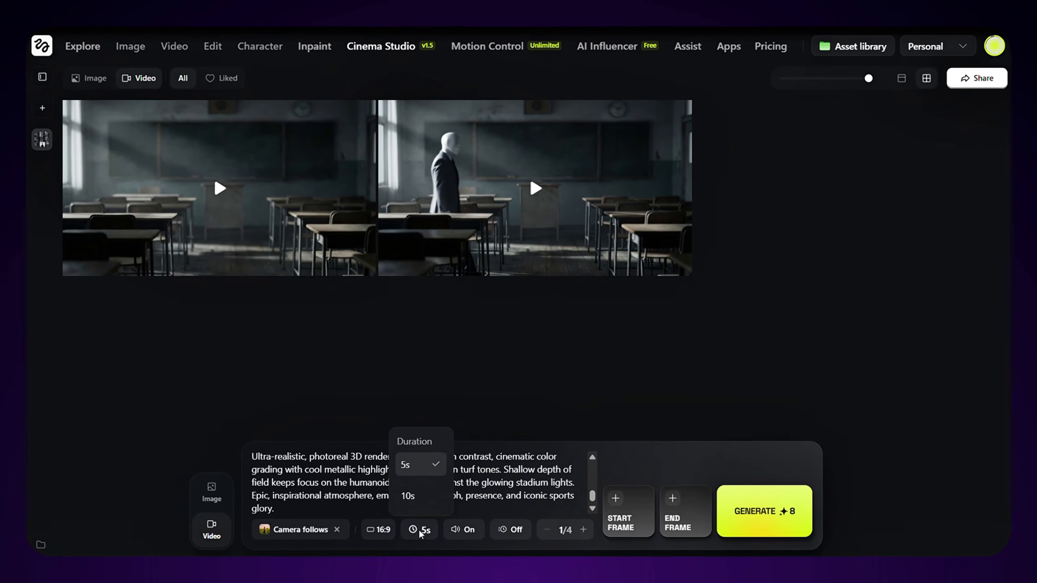
left_click(434, 532)
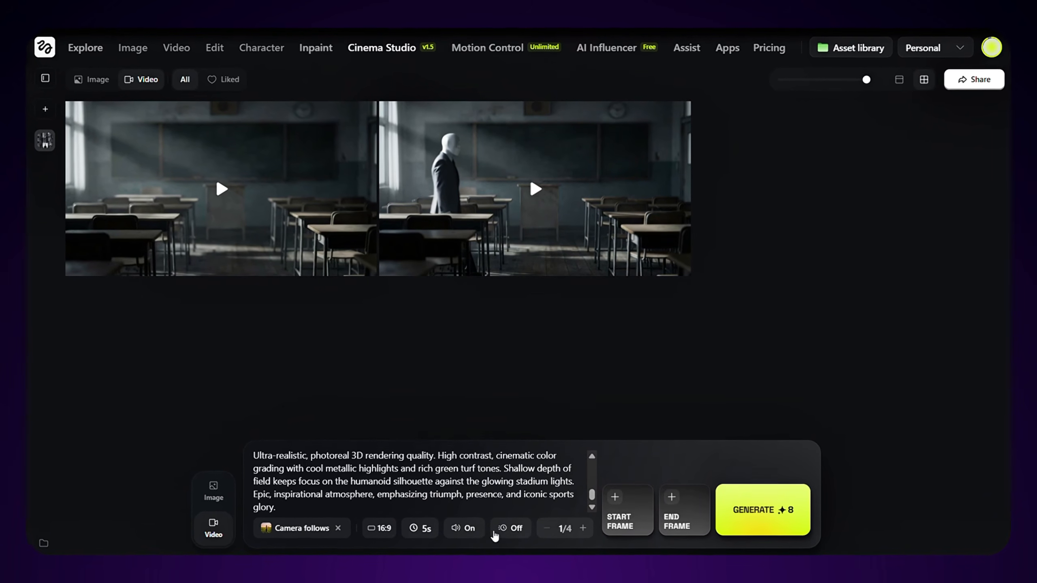
left_click(516, 531)
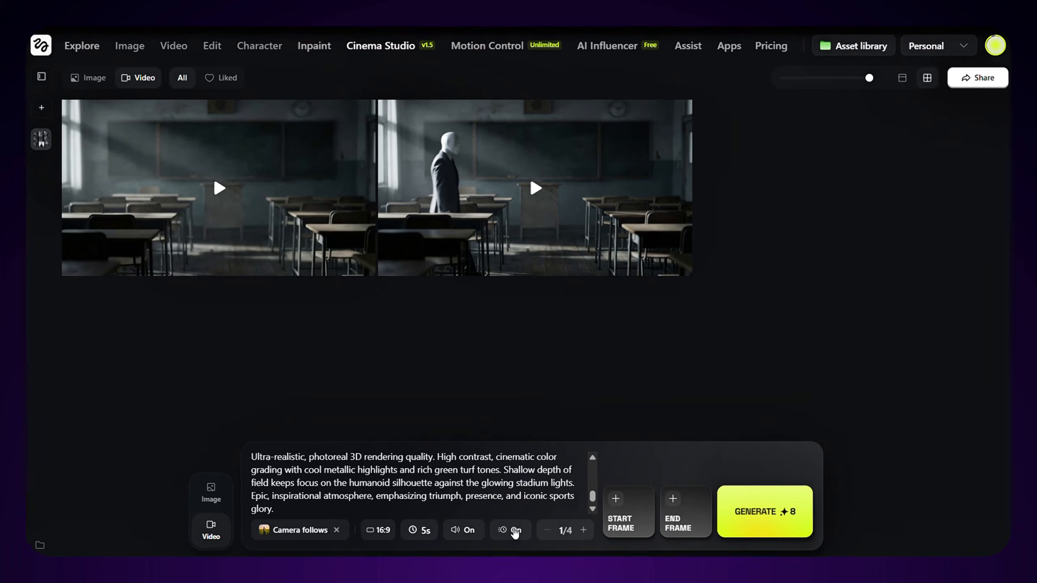
left_click(515, 531)
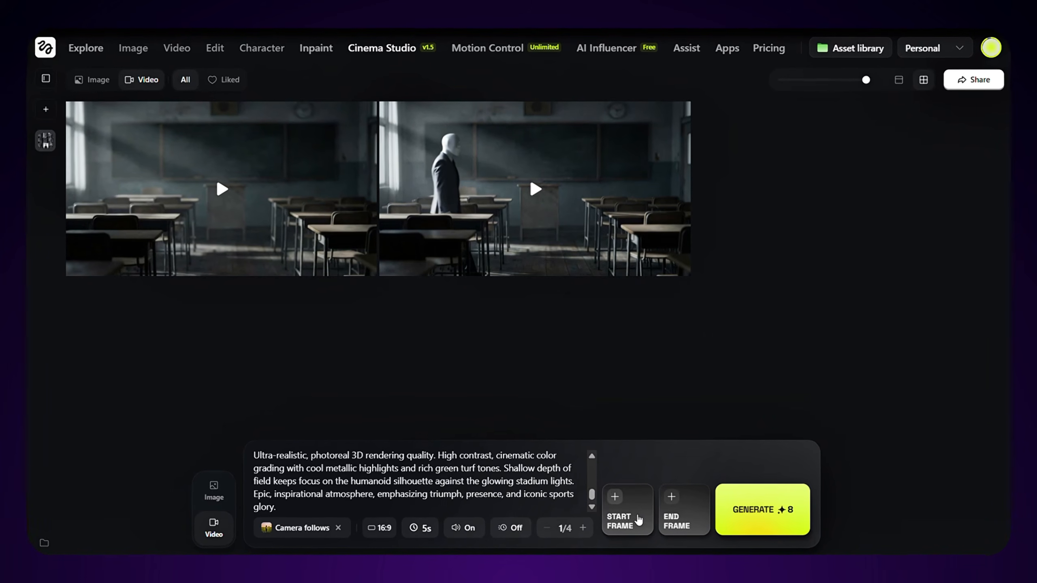
- Add the stadium image as the start frame and generate the stadium video
left_click(639, 521)
left_click(778, 398)
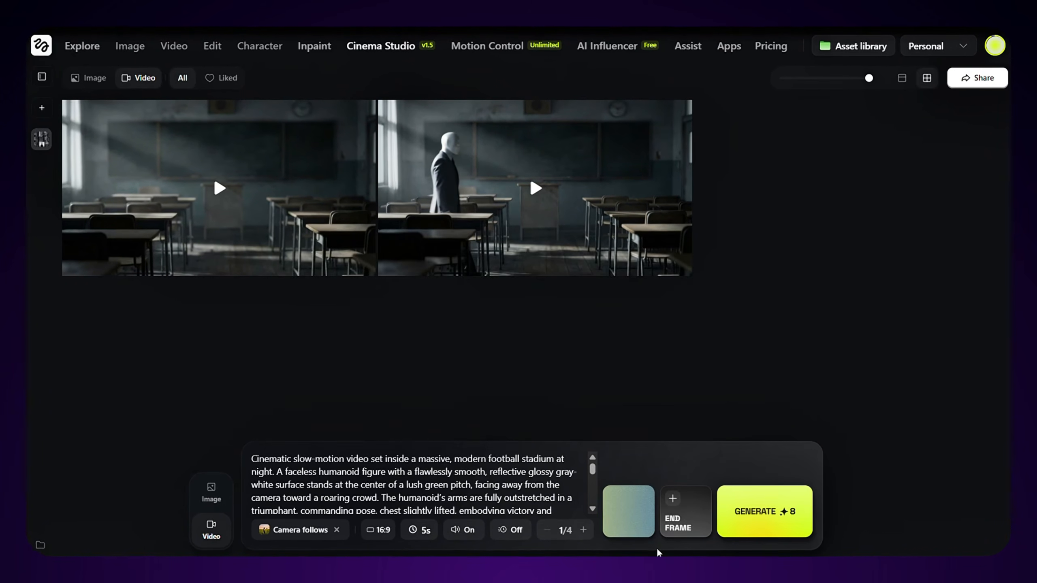
left_click(767, 505)
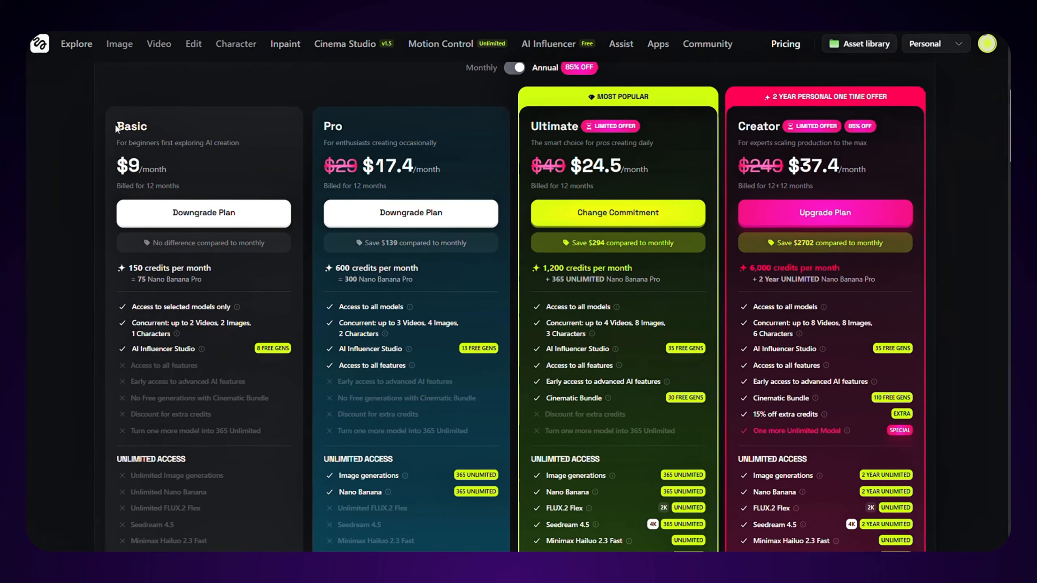
- On the pricing page, compare the annual Basic, Pro, Ultimate and Creator plans, then examine the Basic plan's monthly price
left_click_drag(116, 126, 147, 127)
left_click_drag(322, 126, 343, 126)
left_click_drag(530, 126, 578, 127)
left_click_drag(737, 126, 781, 128)
left_click(214, 130)
left_click_drag(118, 128, 170, 172)
left_click(178, 168)
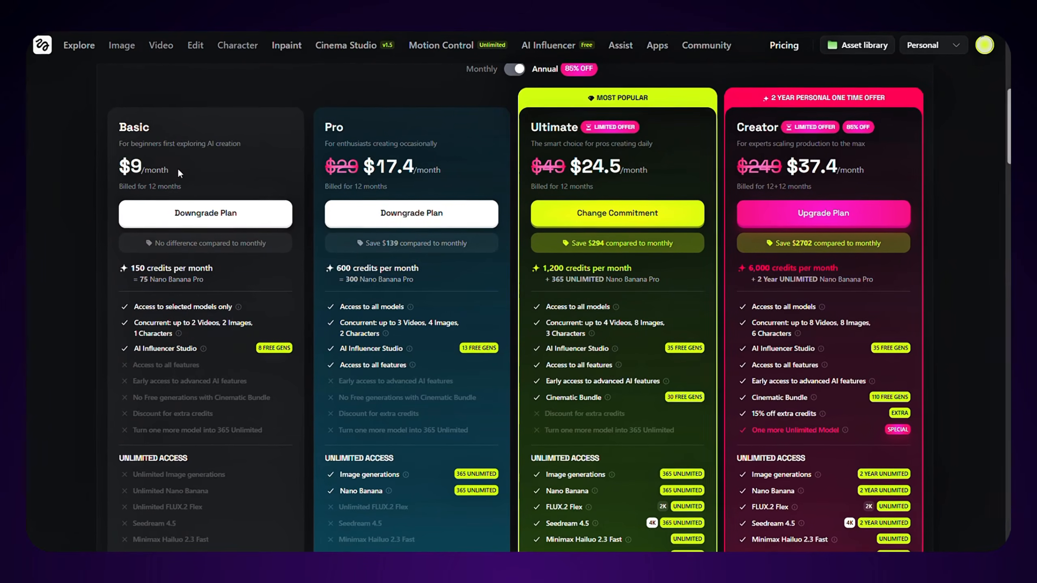